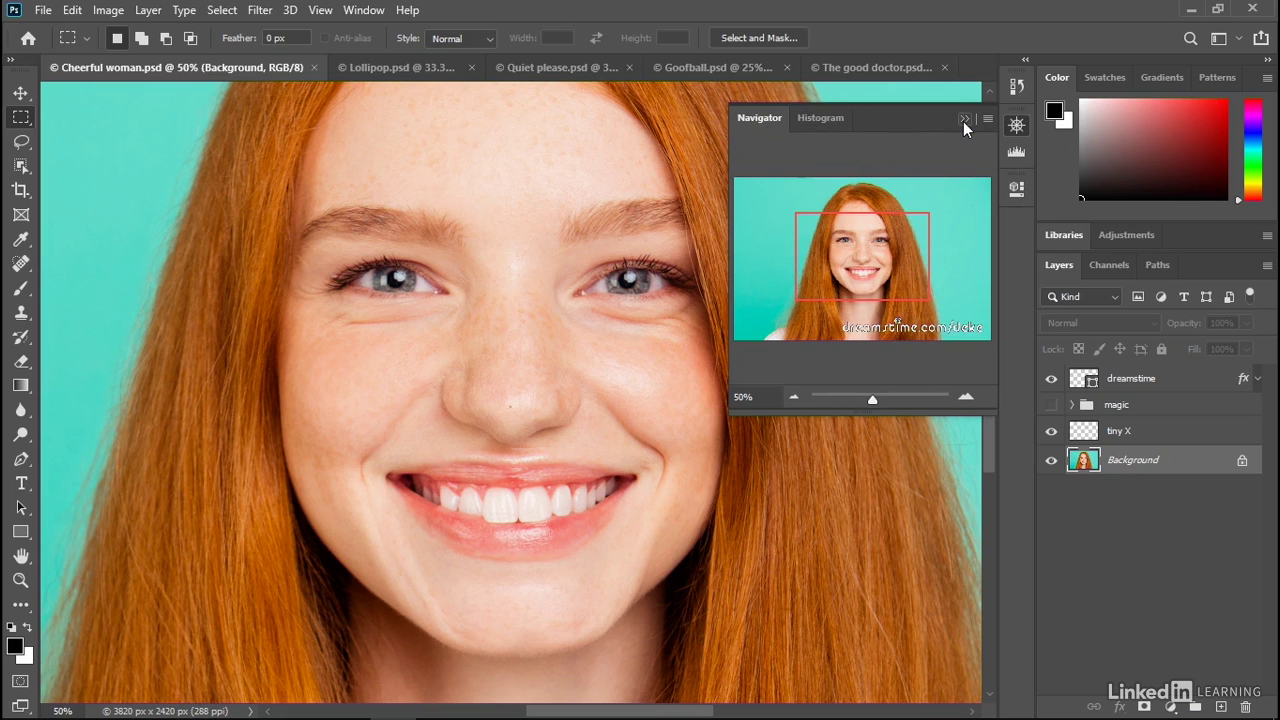
# Step: Dock Libraries after Paths in the Layers group, bring Layers to the front, and collapse Adjustments to an icon above Properties
pyautogui.click(1017, 128)
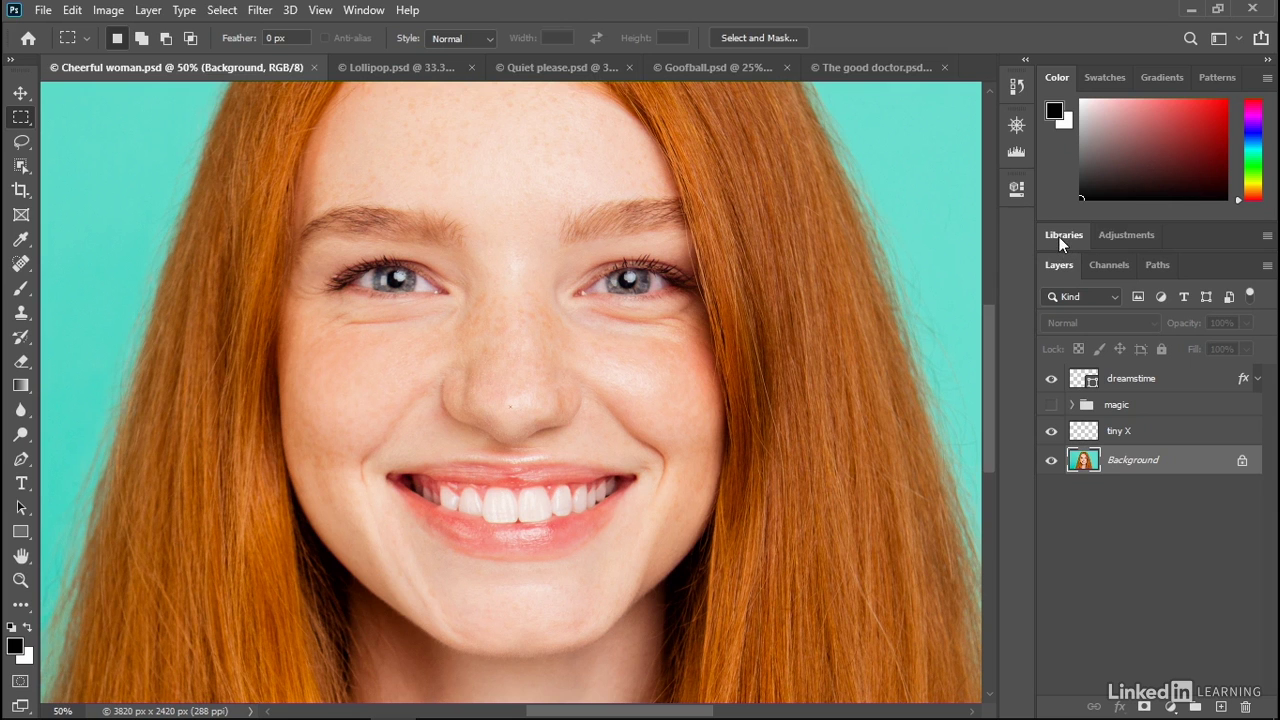
pyautogui.moveTo(1062, 243); pyautogui.dragTo(1200, 267)
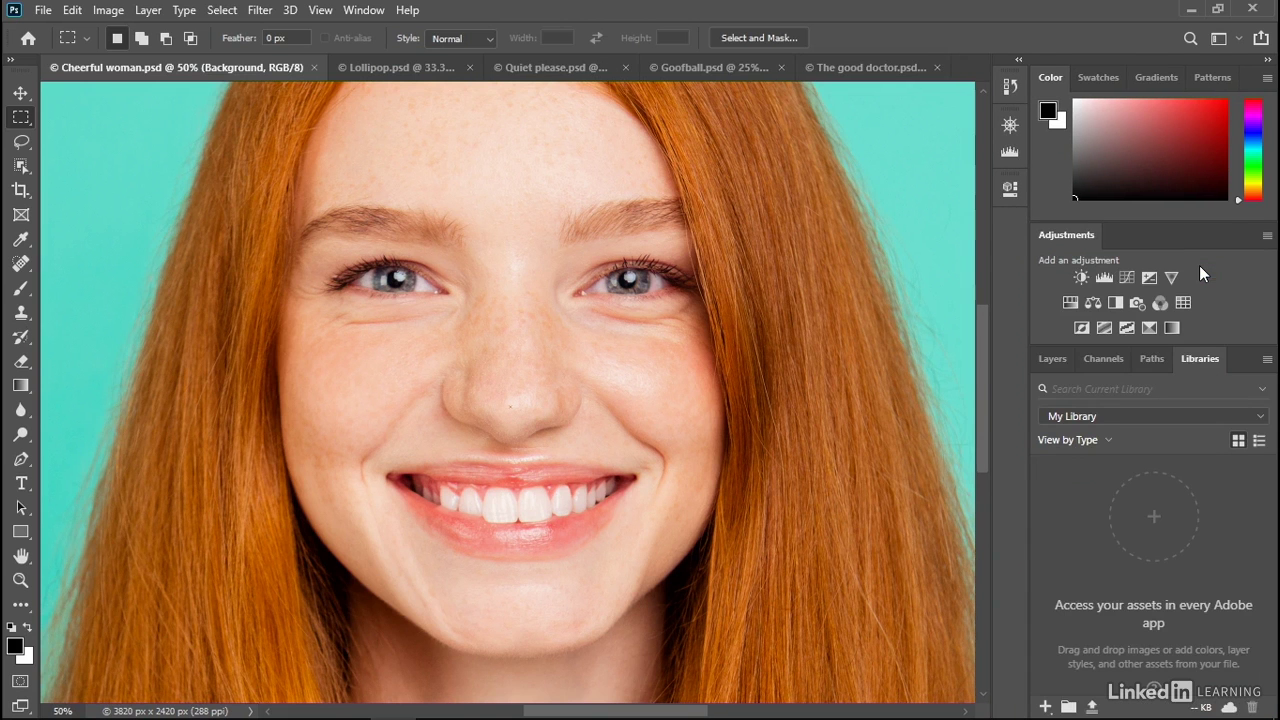
pyautogui.moveTo(1196, 362); pyautogui.dragTo(1087, 363)
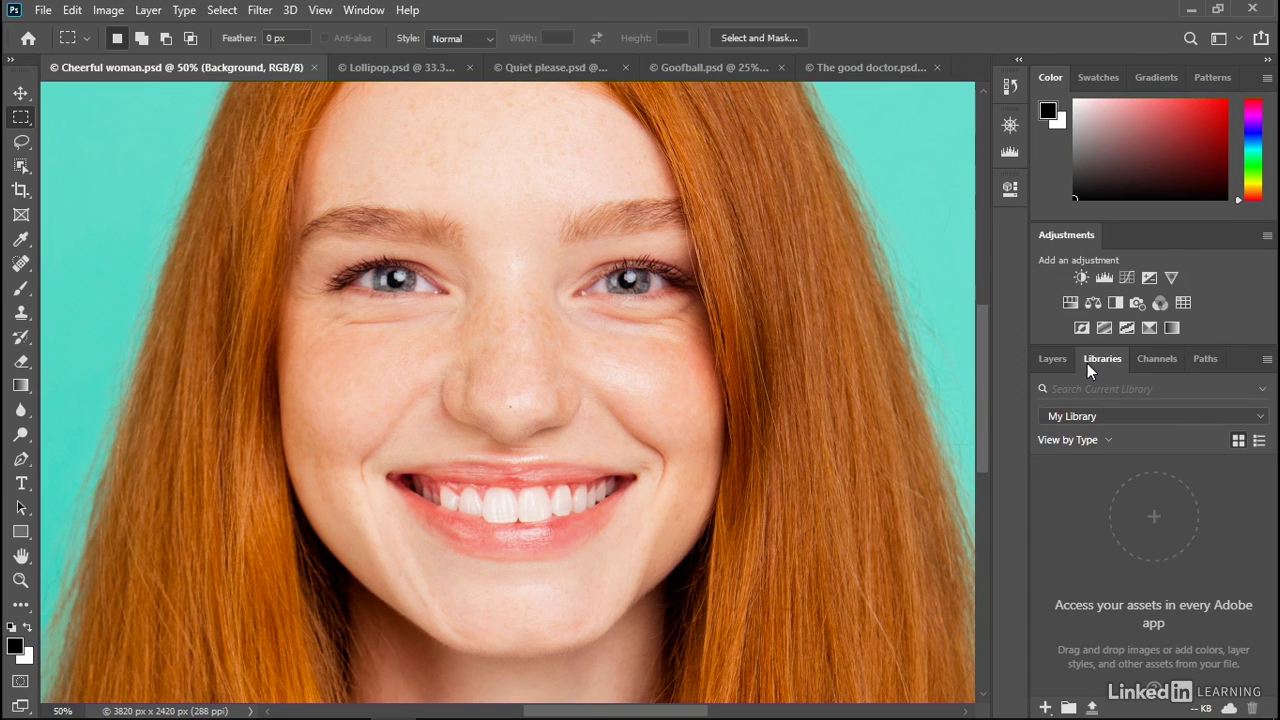
pyautogui.moveTo(1089, 363); pyautogui.dragTo(1165, 363)
pyautogui.click(1048, 359)
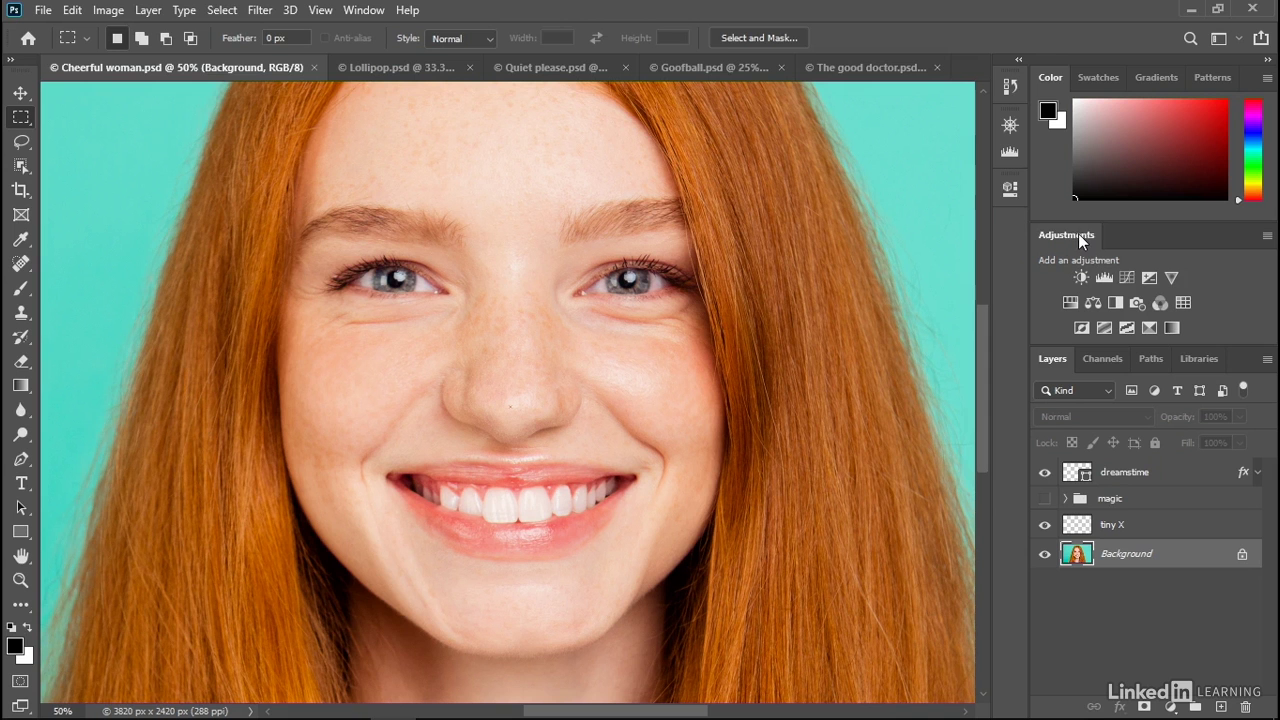
pyautogui.moveTo(1070, 236); pyautogui.dragTo(1010, 189)
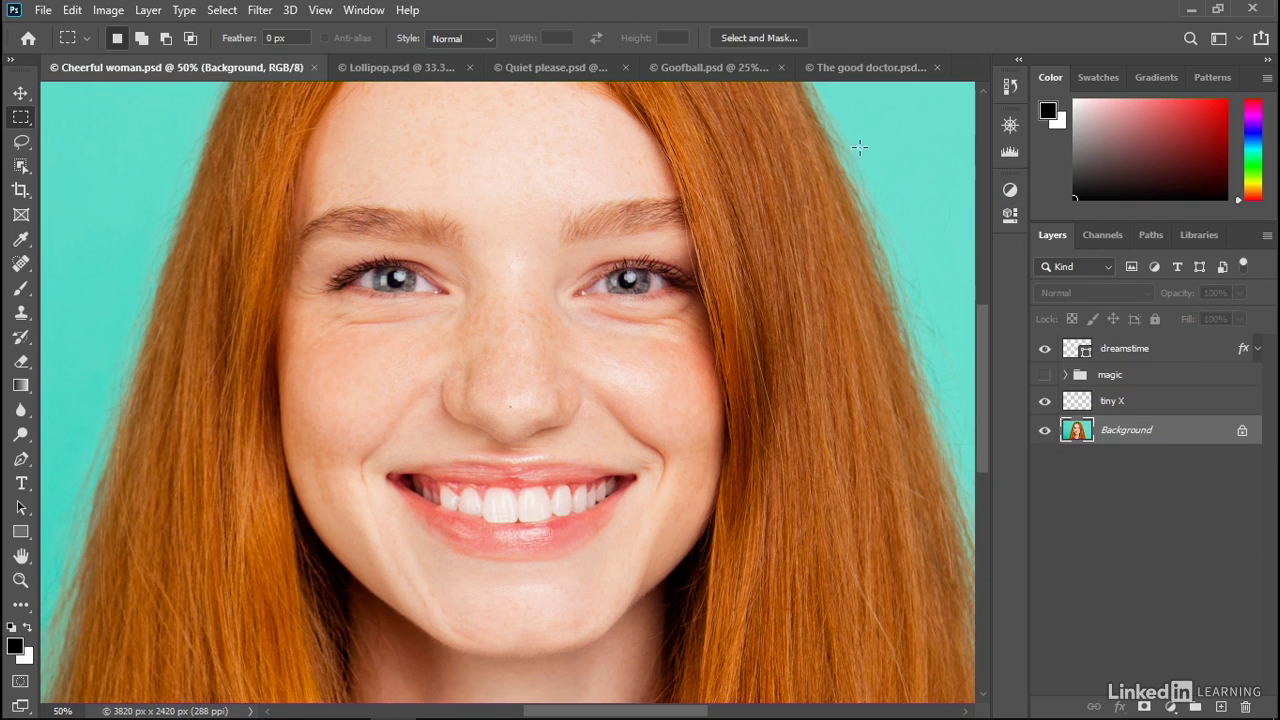
# Step: Add the Actions panel to the collapsed History group and switch between its History and Actions views
pyautogui.click(363, 10)
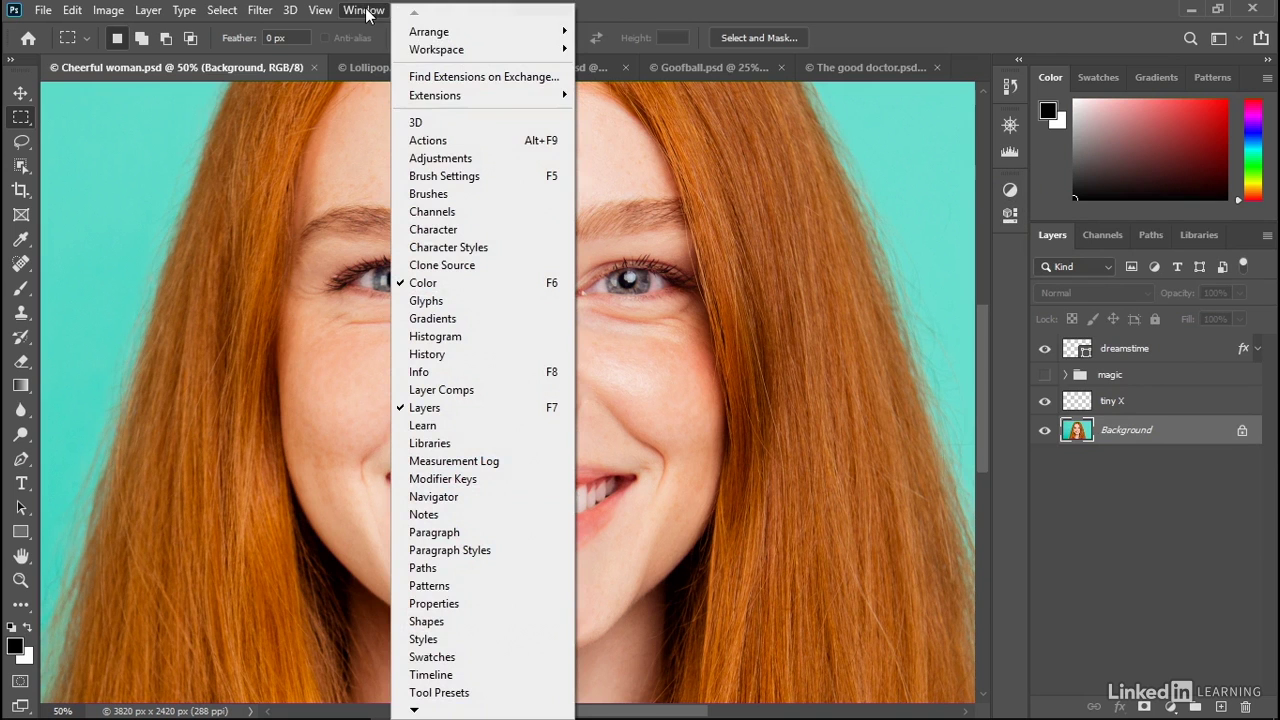
pyautogui.click(485, 147)
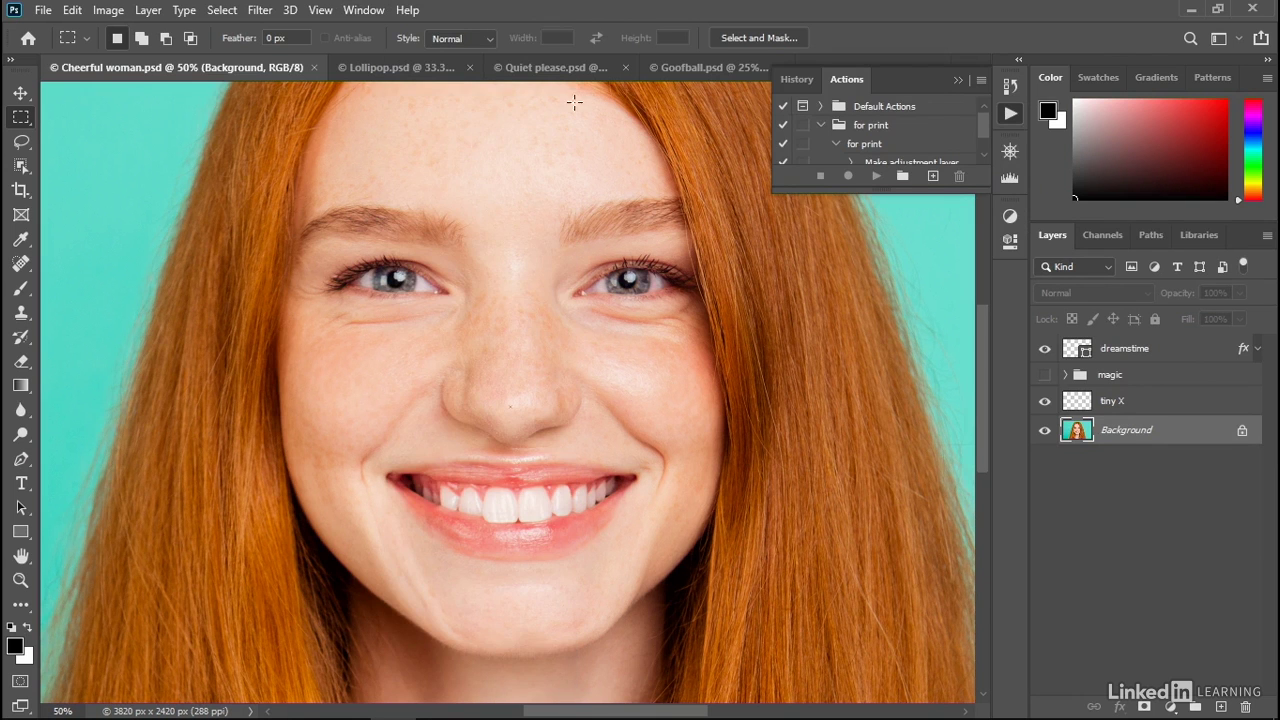
pyautogui.click(788, 85)
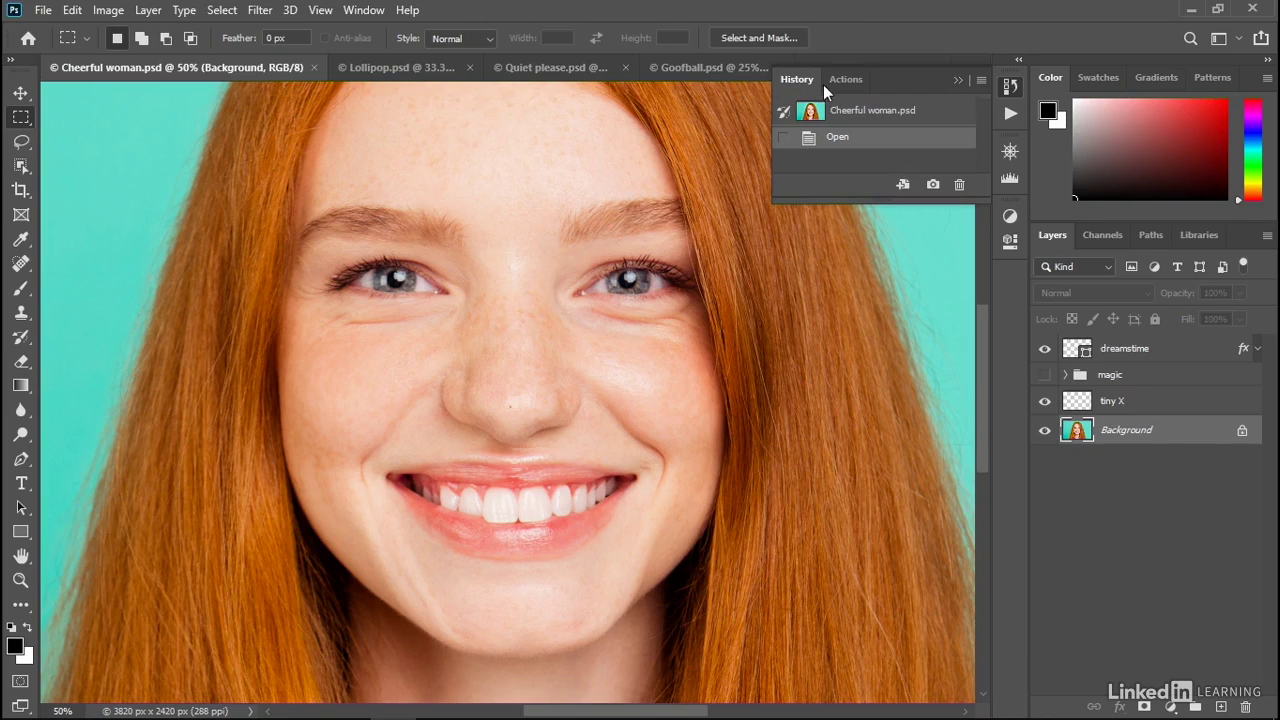
pyautogui.click(838, 80)
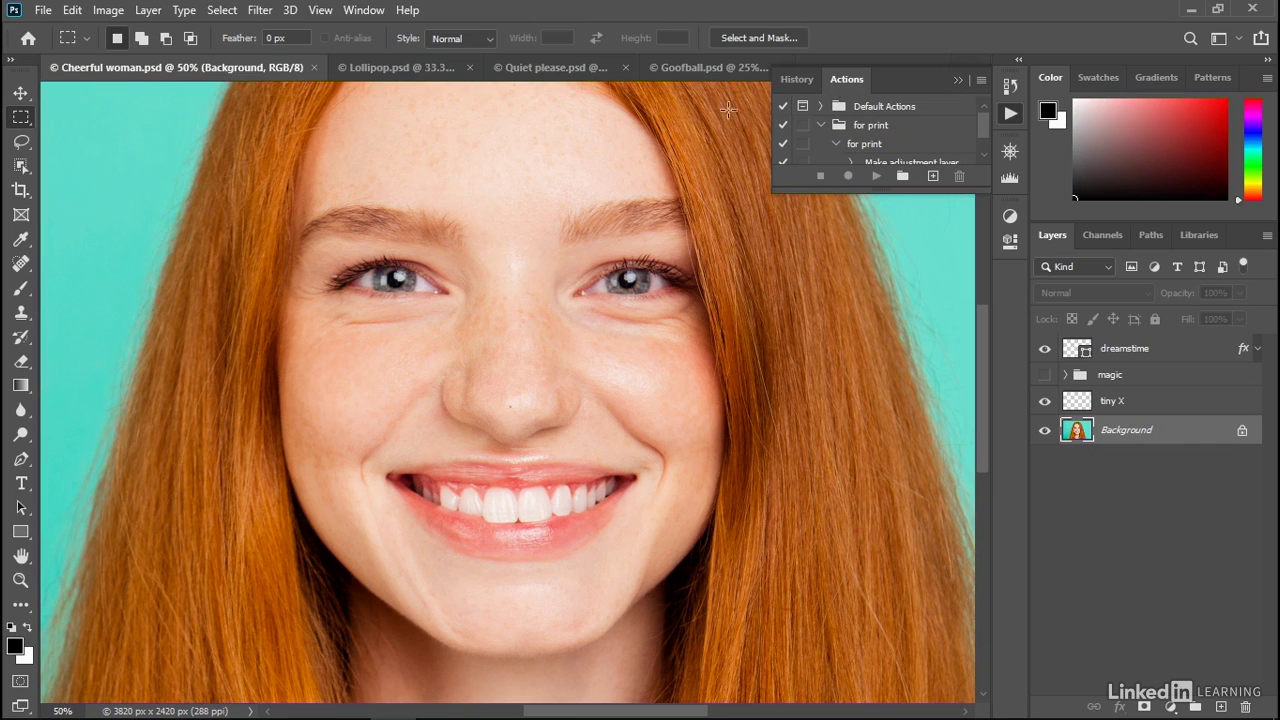
# Step: Add the Brushes and Brush Settings panels to the collapsed icon column and group Clone Source directly beneath them
pyautogui.click(365, 10)
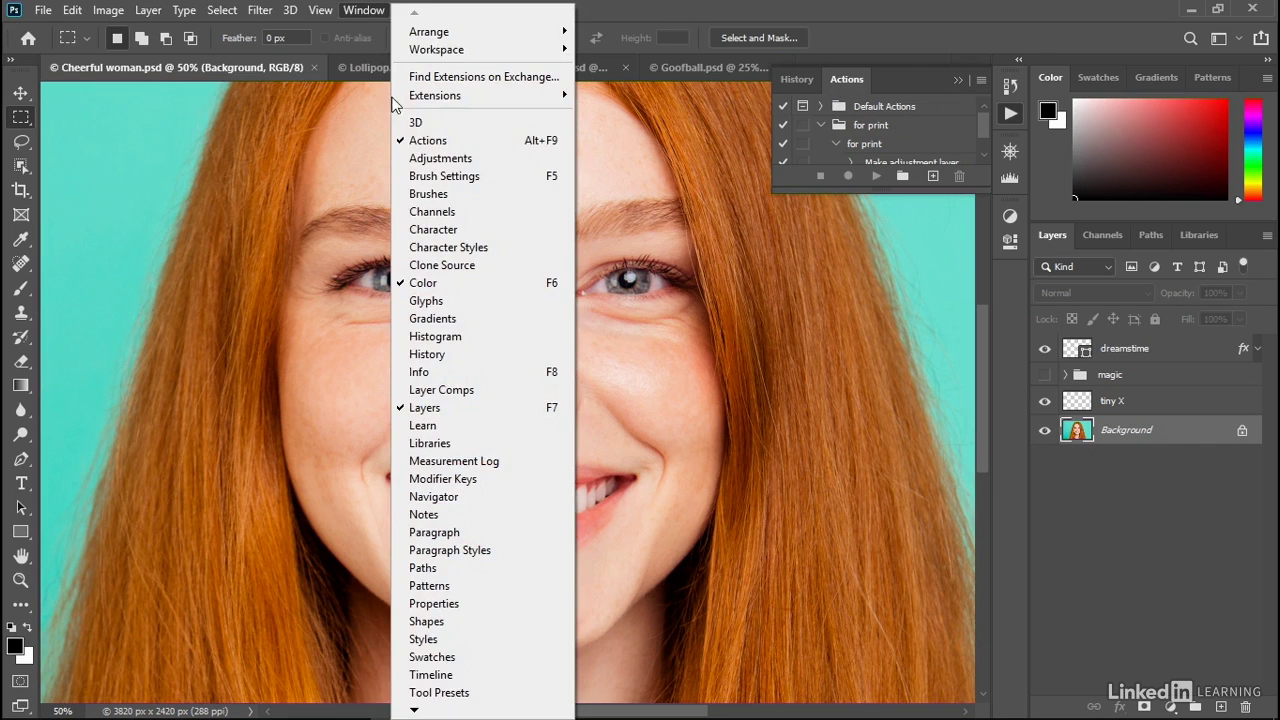
pyautogui.click(476, 193)
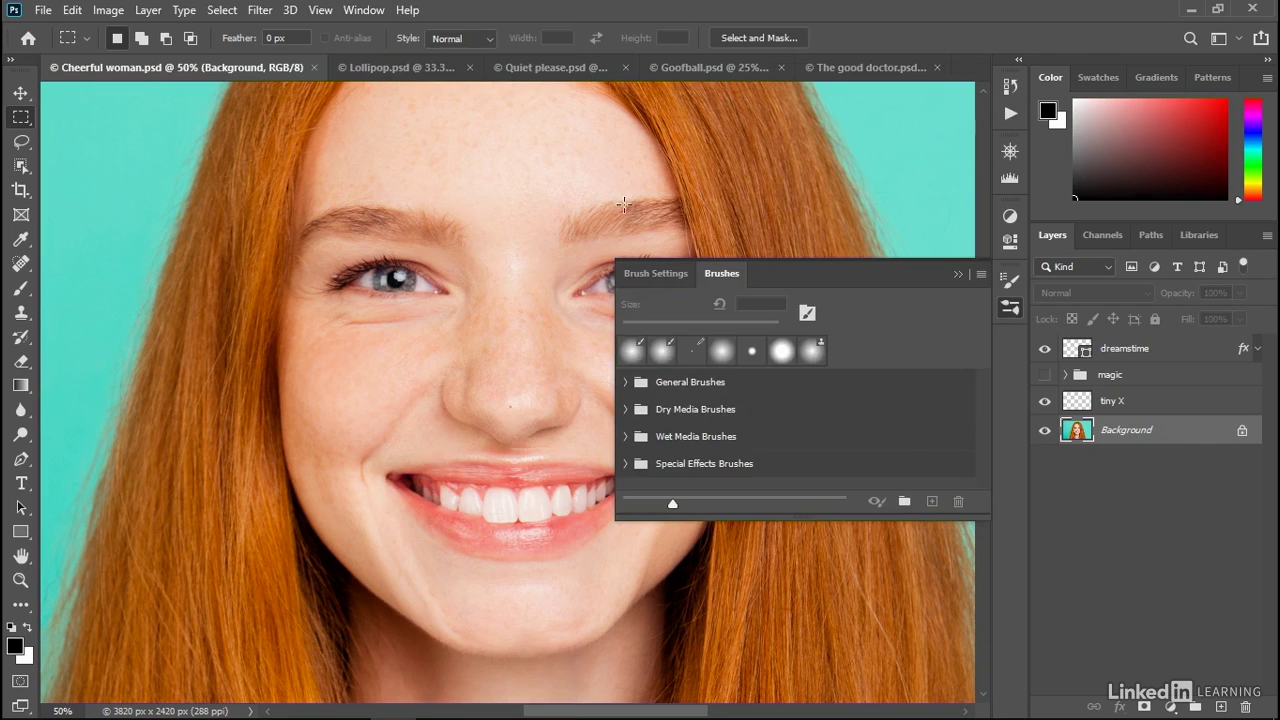
pyautogui.click(1004, 276)
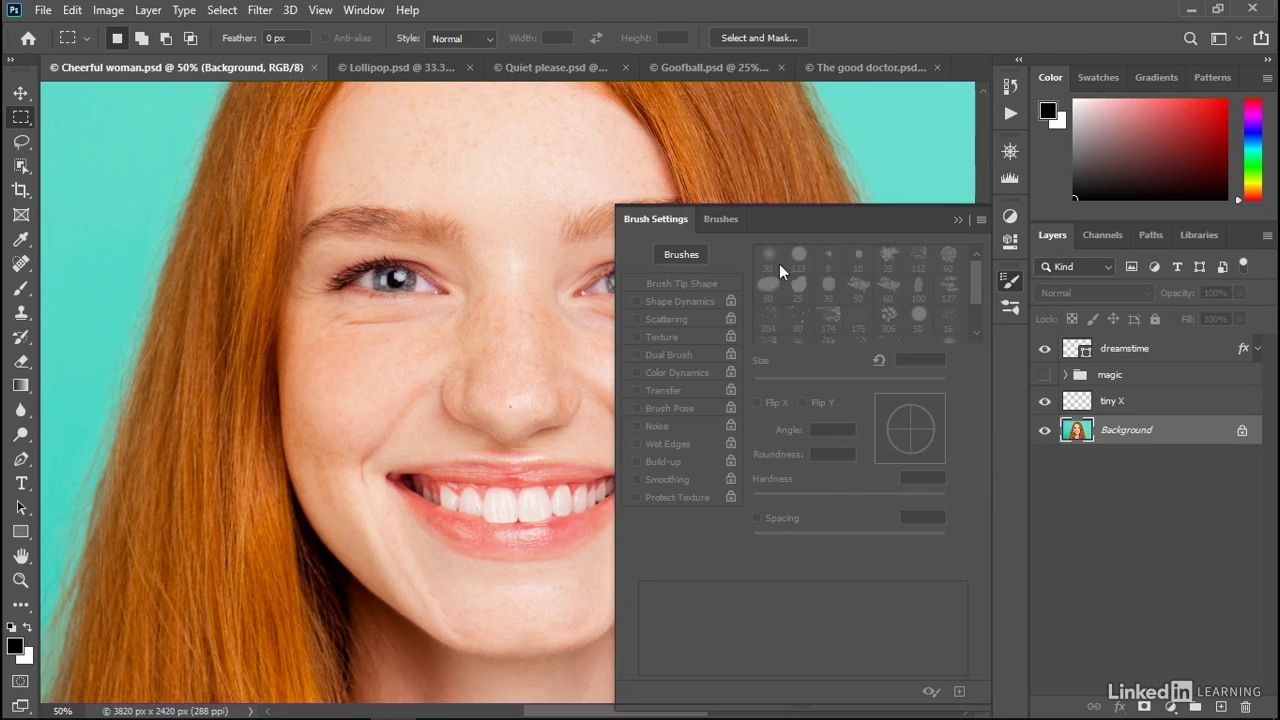
pyautogui.click(365, 12)
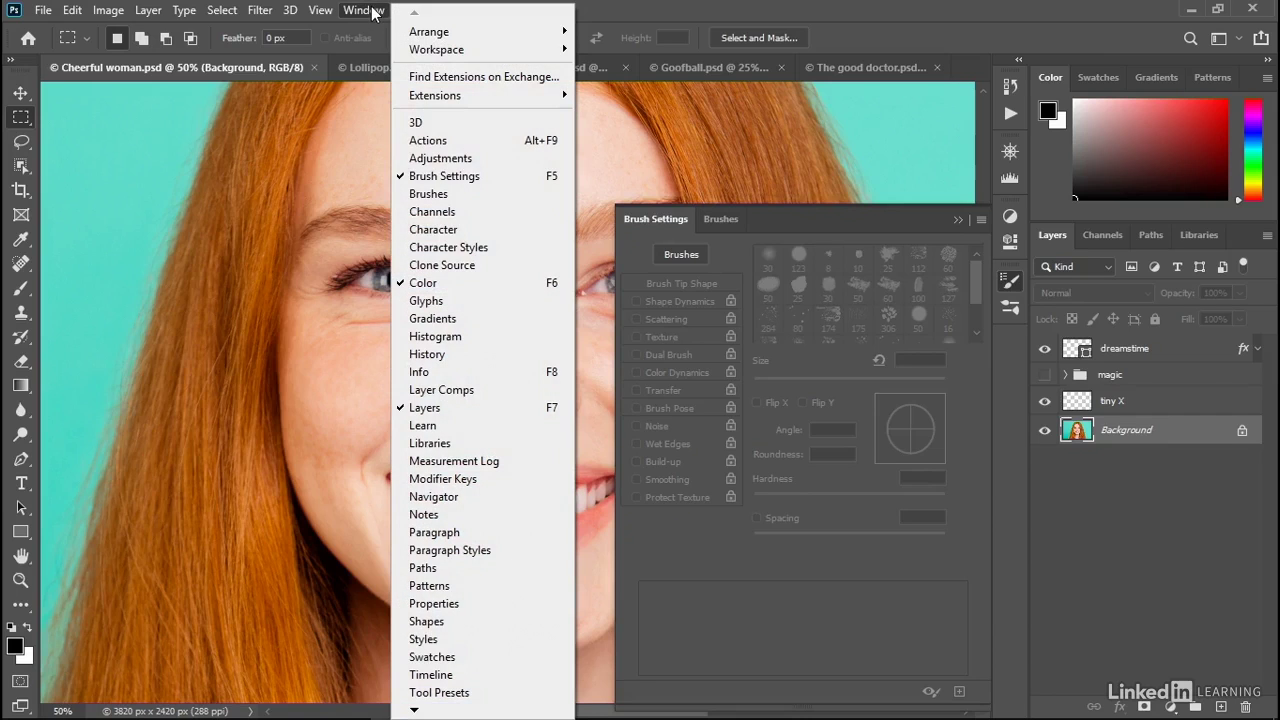
pyautogui.click(484, 275)
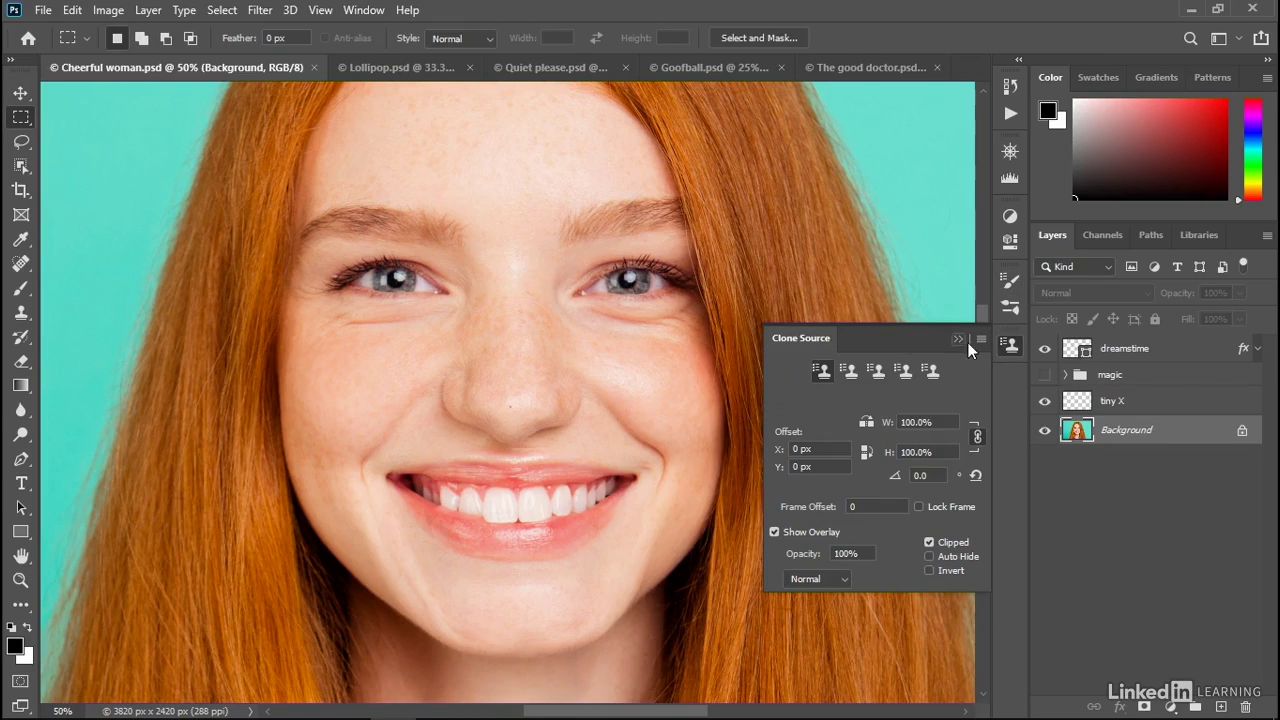
pyautogui.moveTo(1009, 345)
pyautogui.mouseDown()
pyautogui.moveTo(1010, 300)
pyautogui.moveTo(1014, 338)
pyautogui.mouseUp()
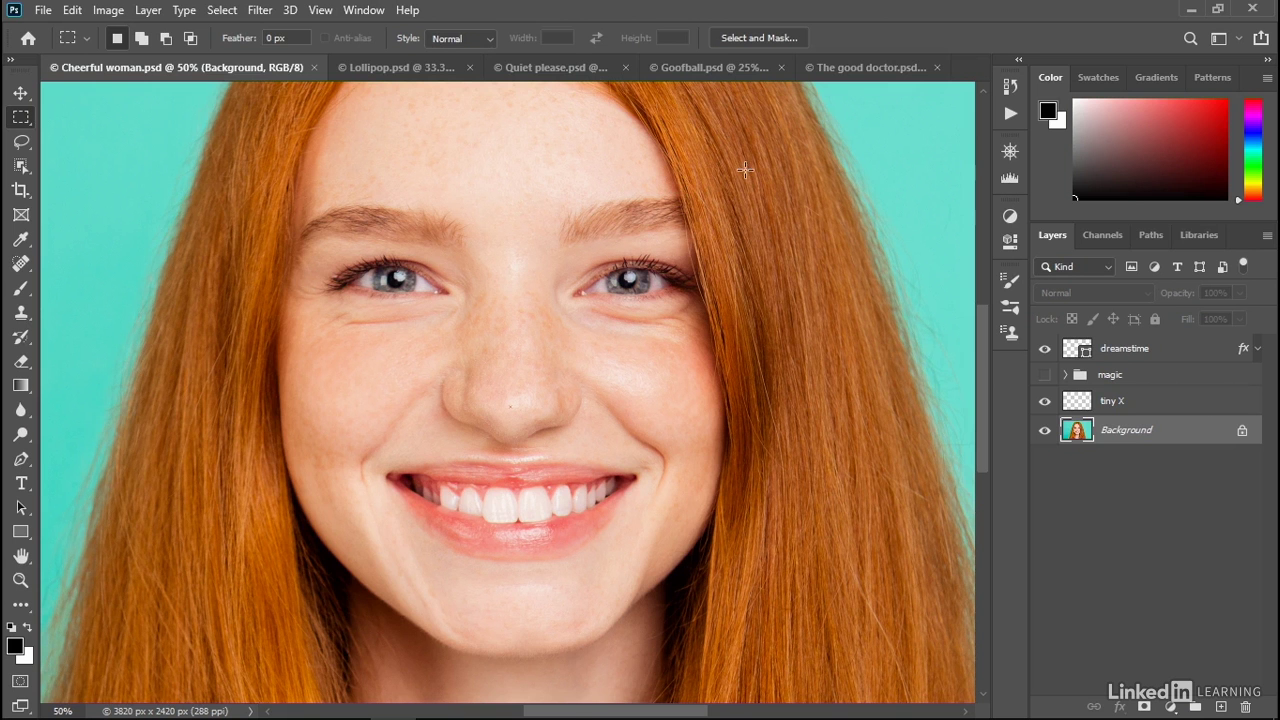
# Step: Add the Character and Paragraph panels to the icon column and place Shapes in its own group below them
pyautogui.click(364, 10)
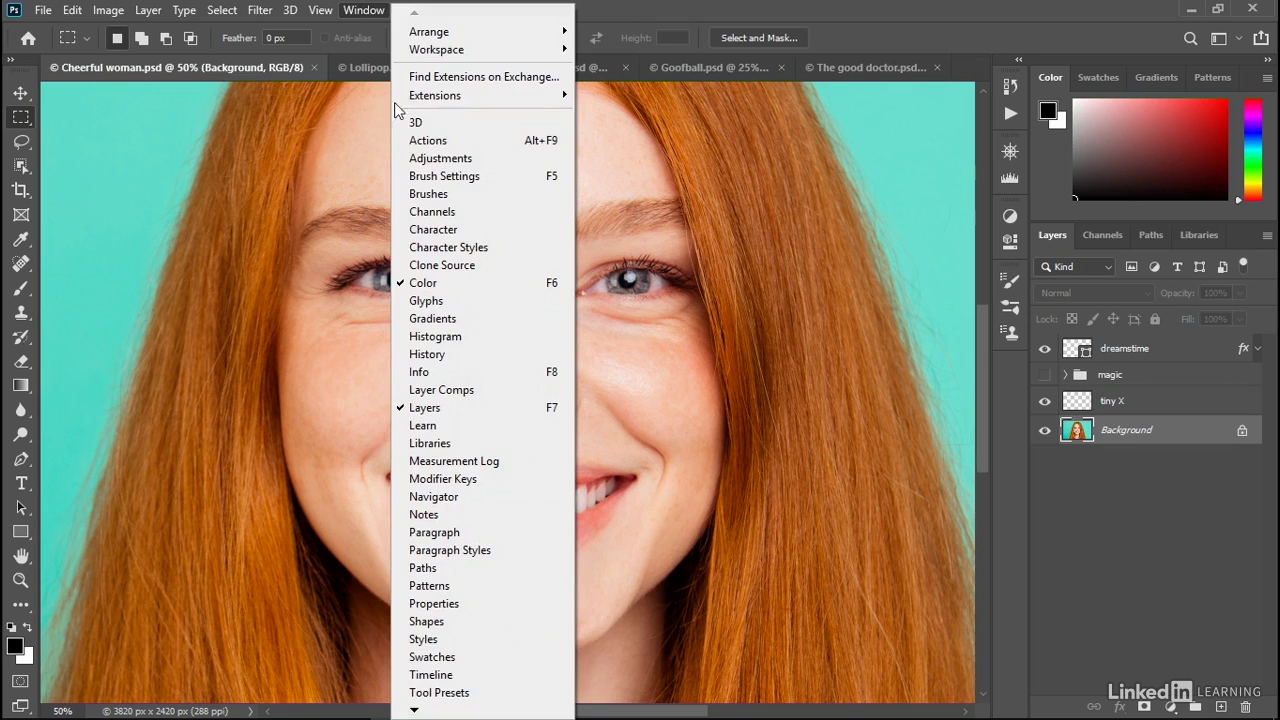
pyautogui.click(476, 234)
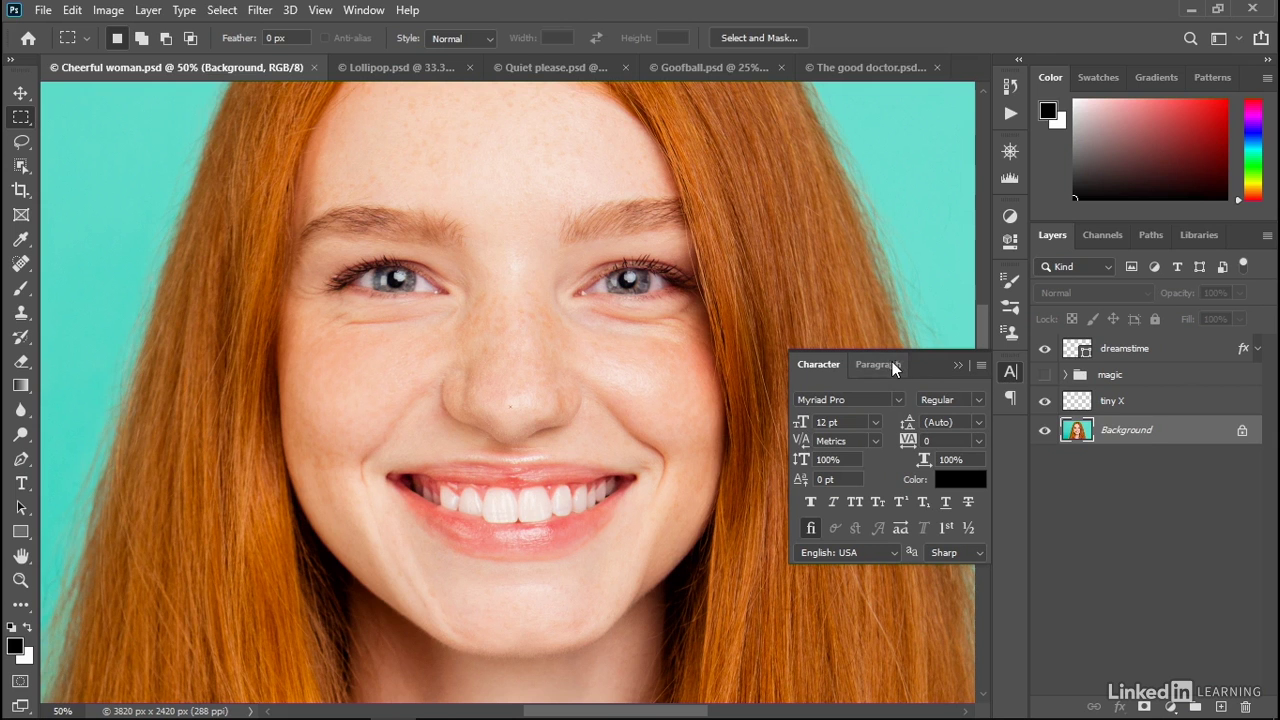
pyautogui.click(363, 10)
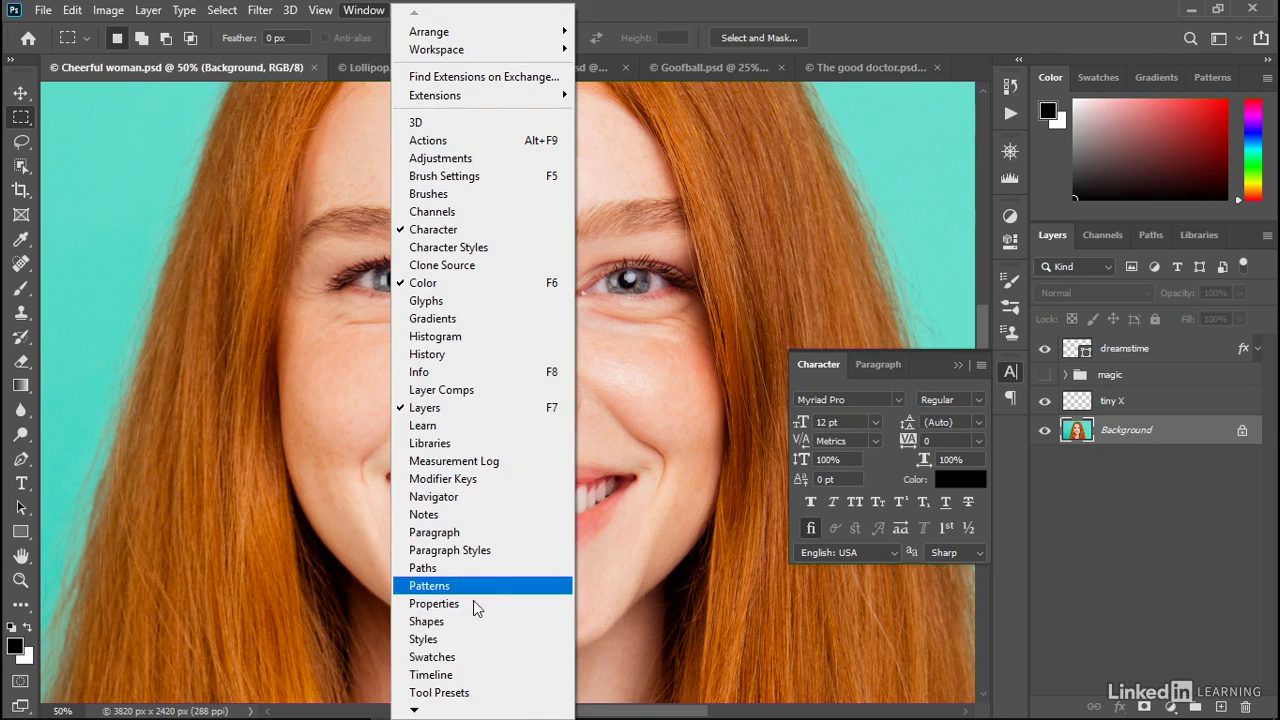
pyautogui.click(499, 623)
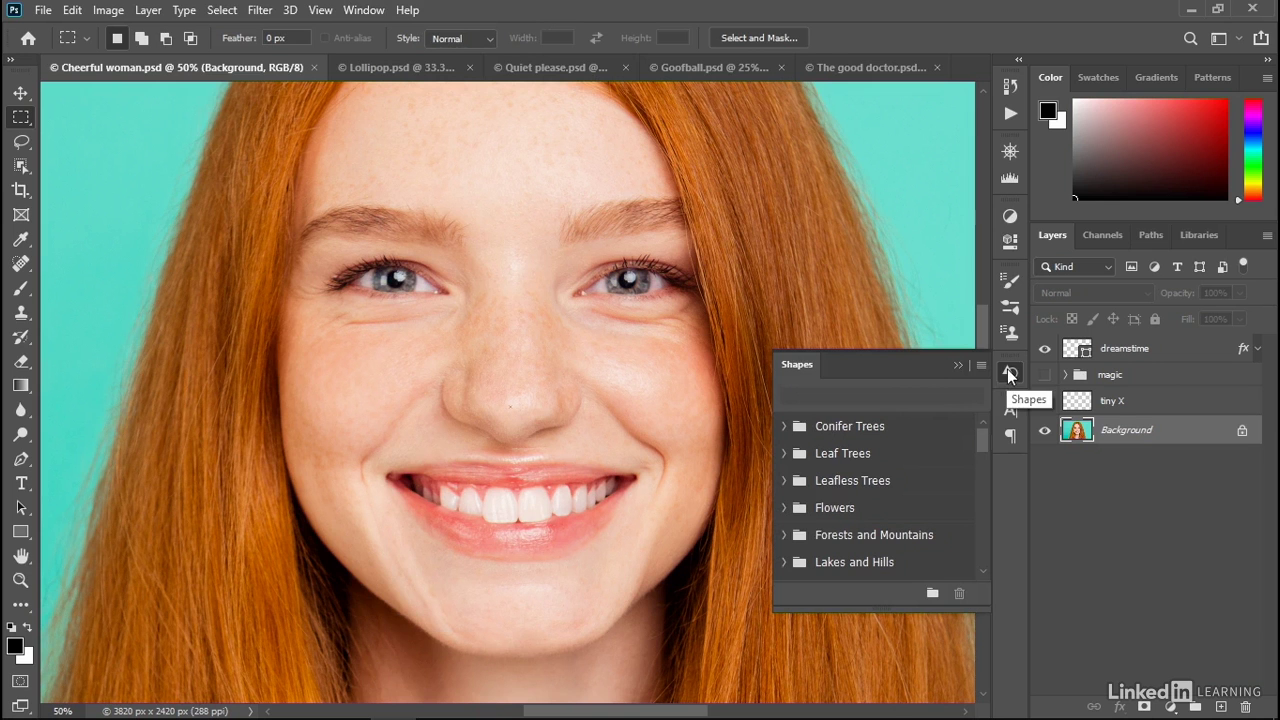
pyautogui.moveTo(1008, 375); pyautogui.dragTo(1012, 452)
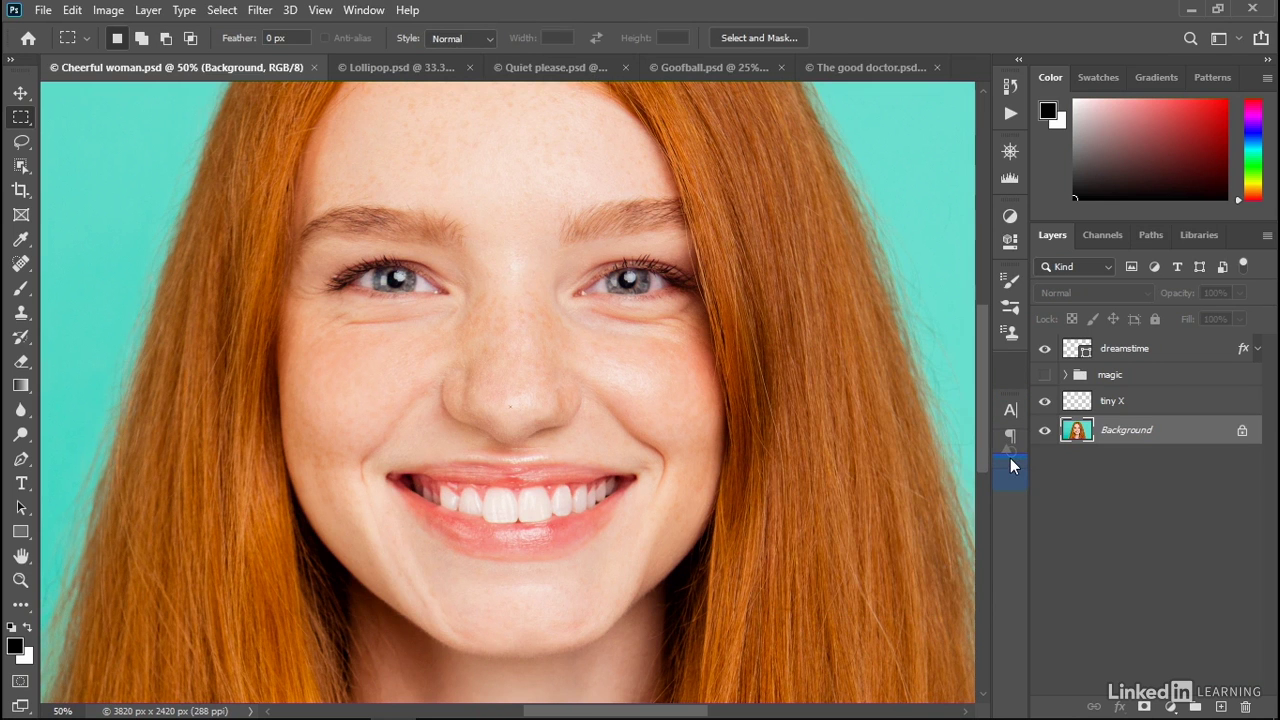
pyautogui.moveTo(1011, 458); pyautogui.dragTo(1011, 458)
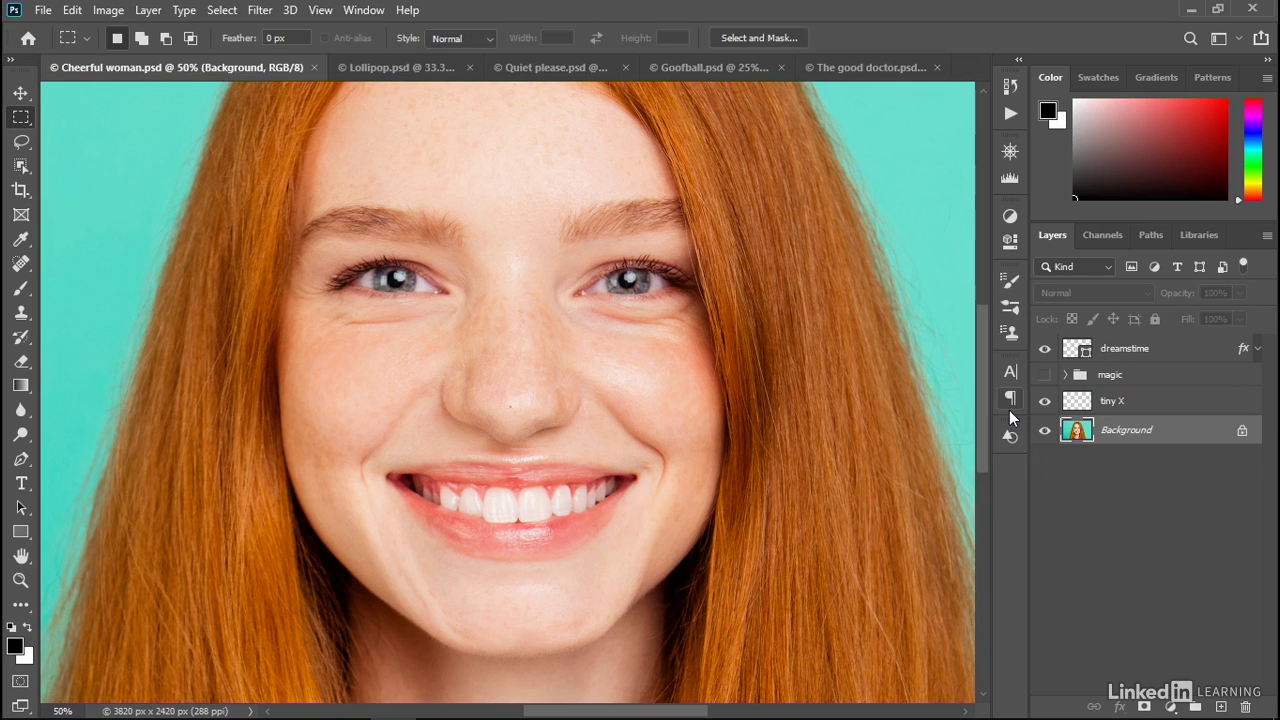
# Step: Add the Styles panel to the icon column and group it directly below Shapes
pyautogui.click(366, 11)
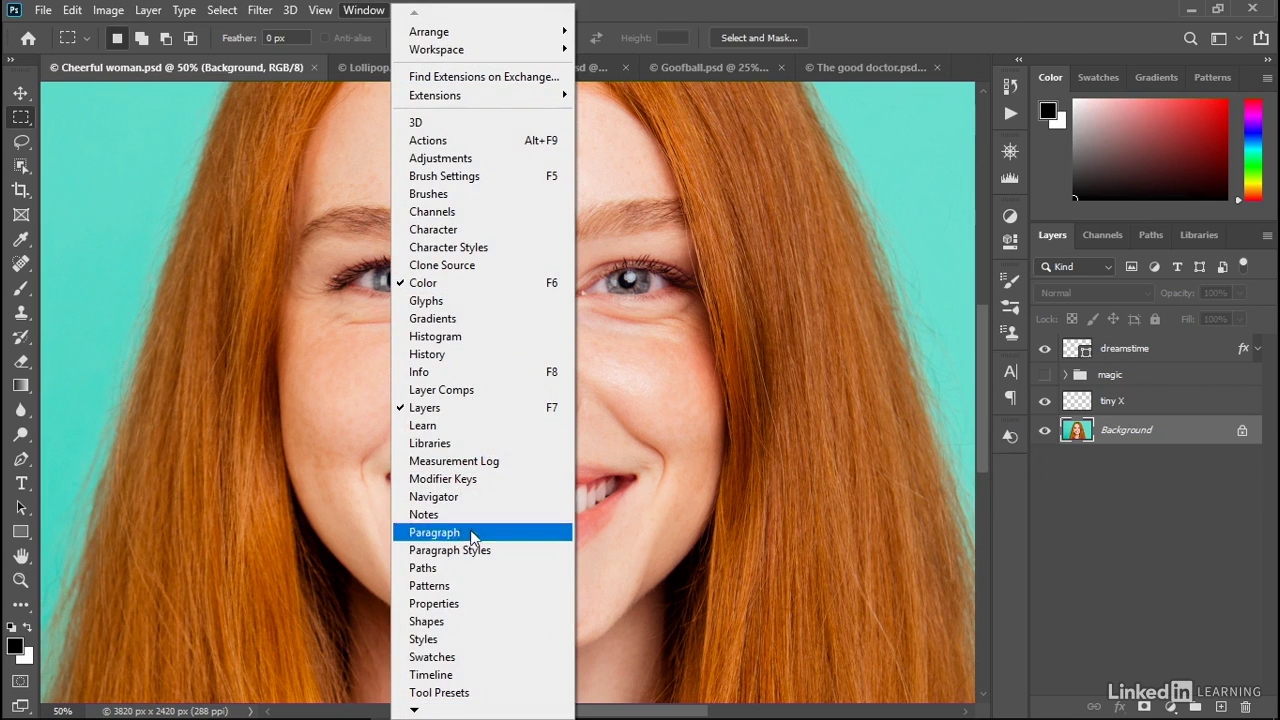
pyautogui.click(520, 646)
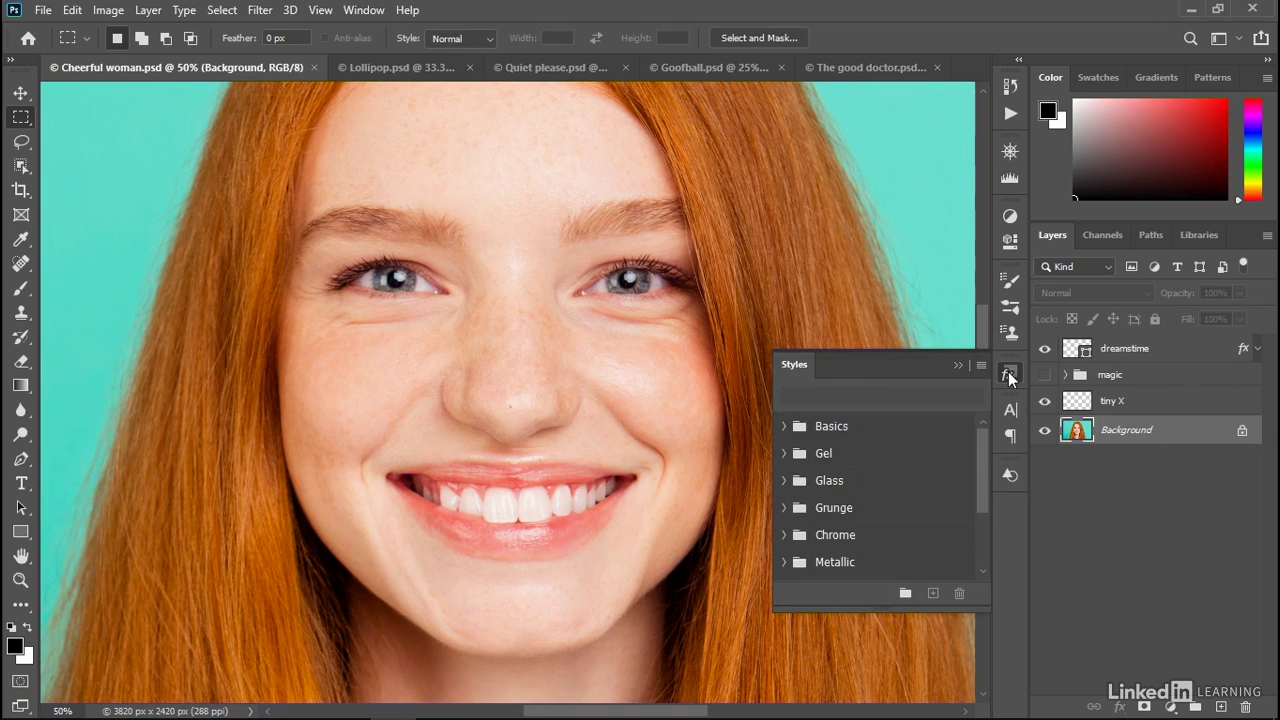
pyautogui.moveTo(1010, 384); pyautogui.dragTo(1009, 486)
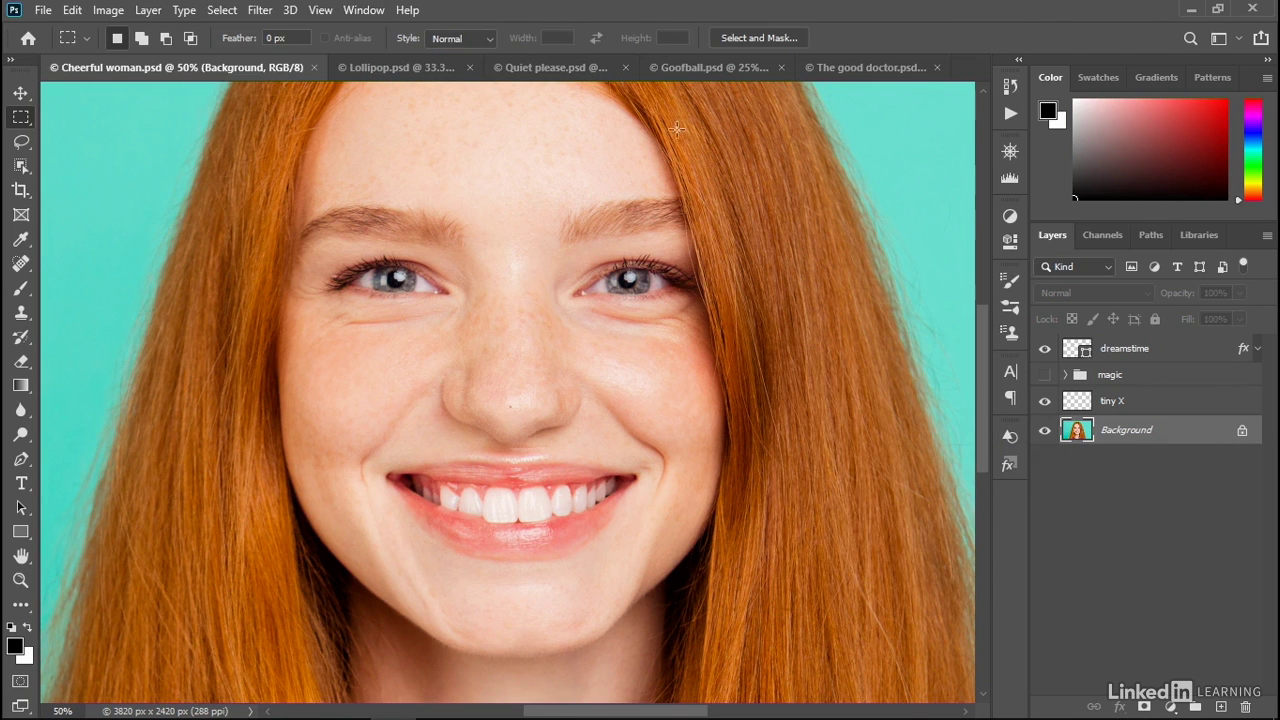
# Step: Place Layer Comps and Notes in their own group below Styles, and add Tool Presets to the end of that group
pyautogui.click(370, 12)
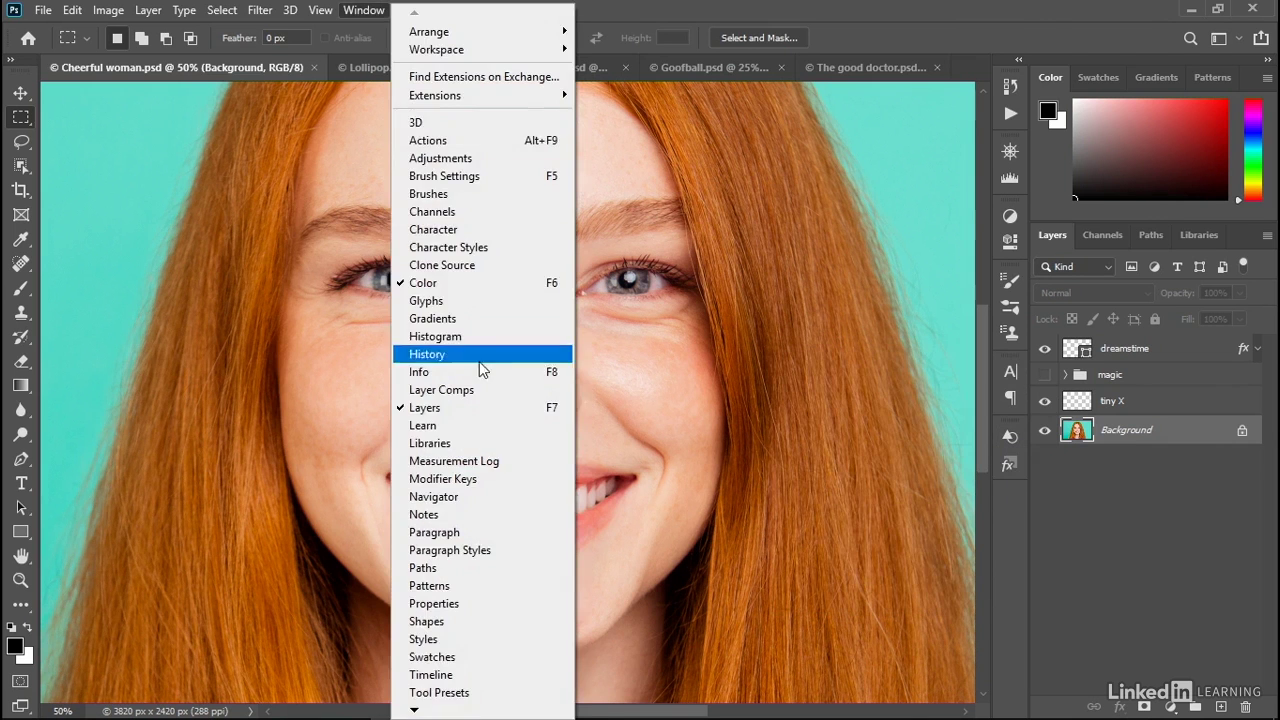
pyautogui.click(483, 392)
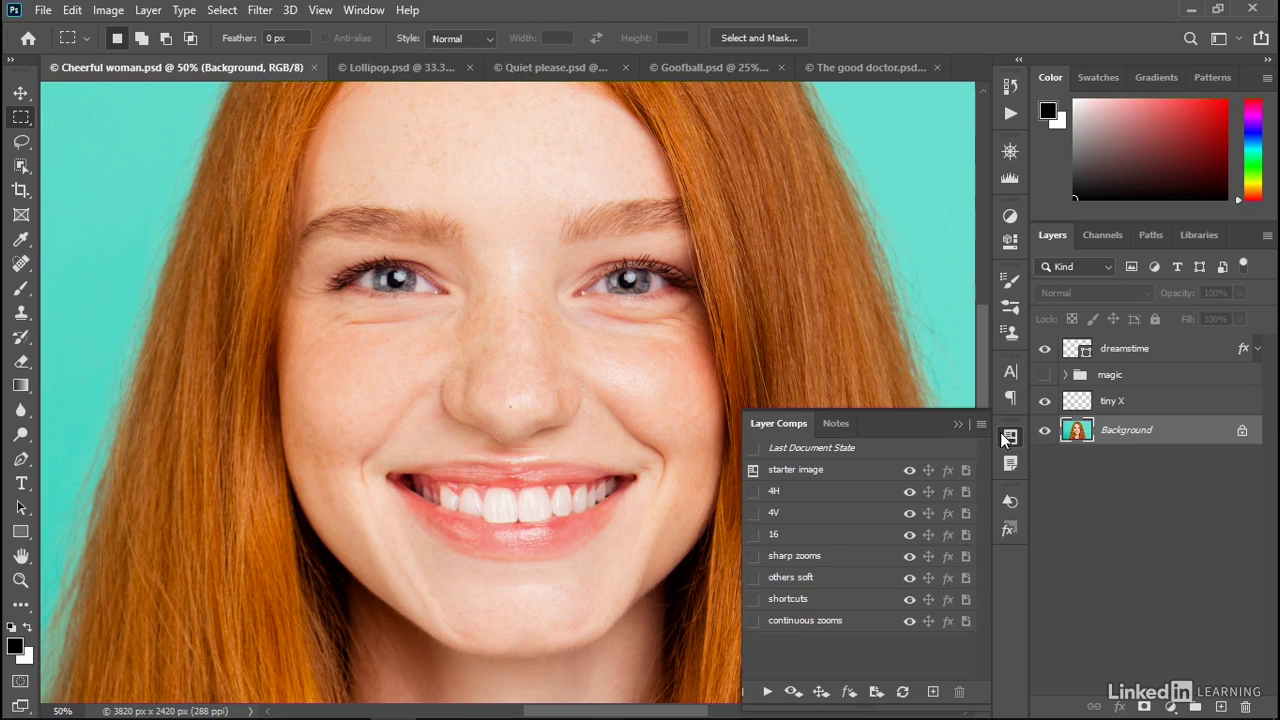
pyautogui.moveTo(1013, 430); pyautogui.dragTo(1004, 553)
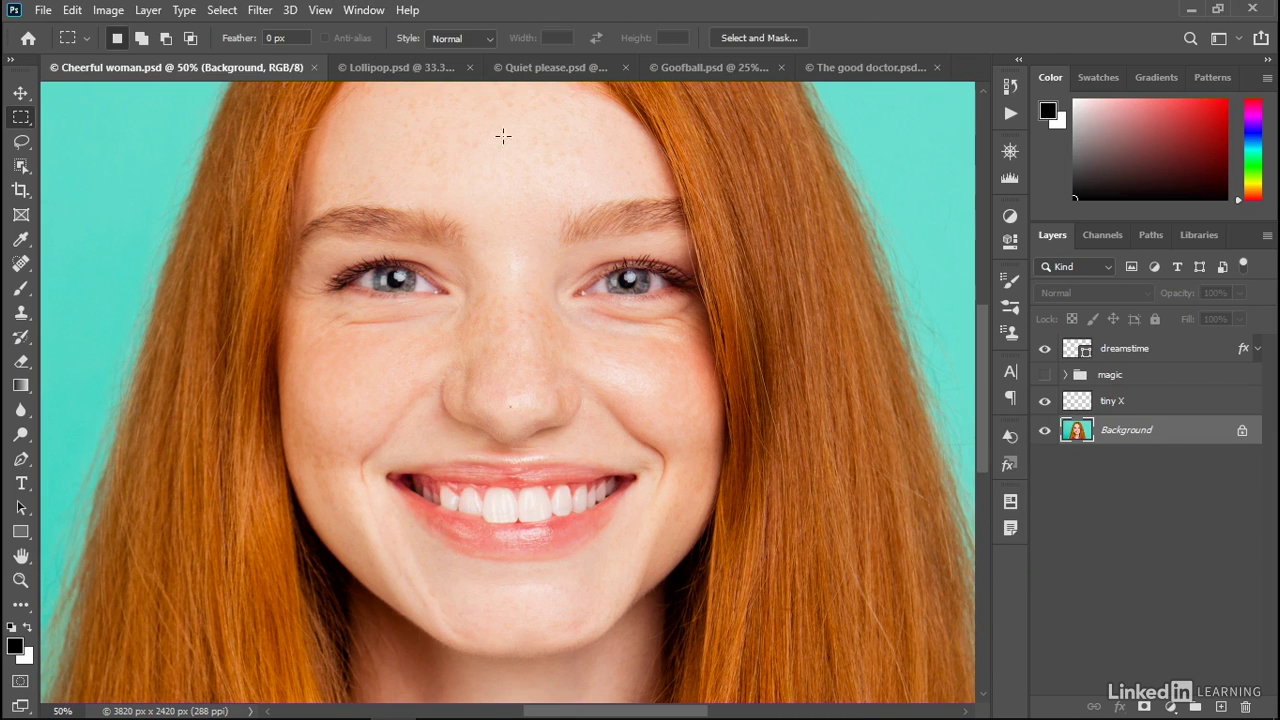
pyautogui.click(358, 12)
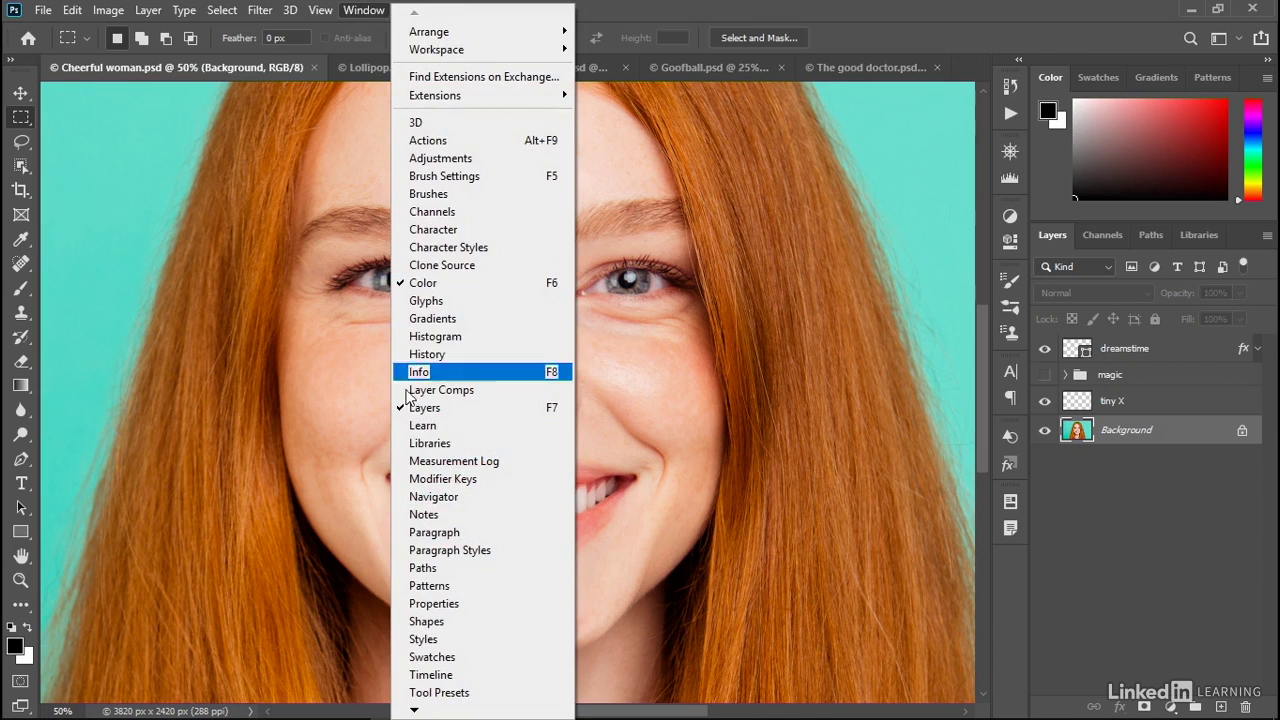
pyautogui.click(491, 692)
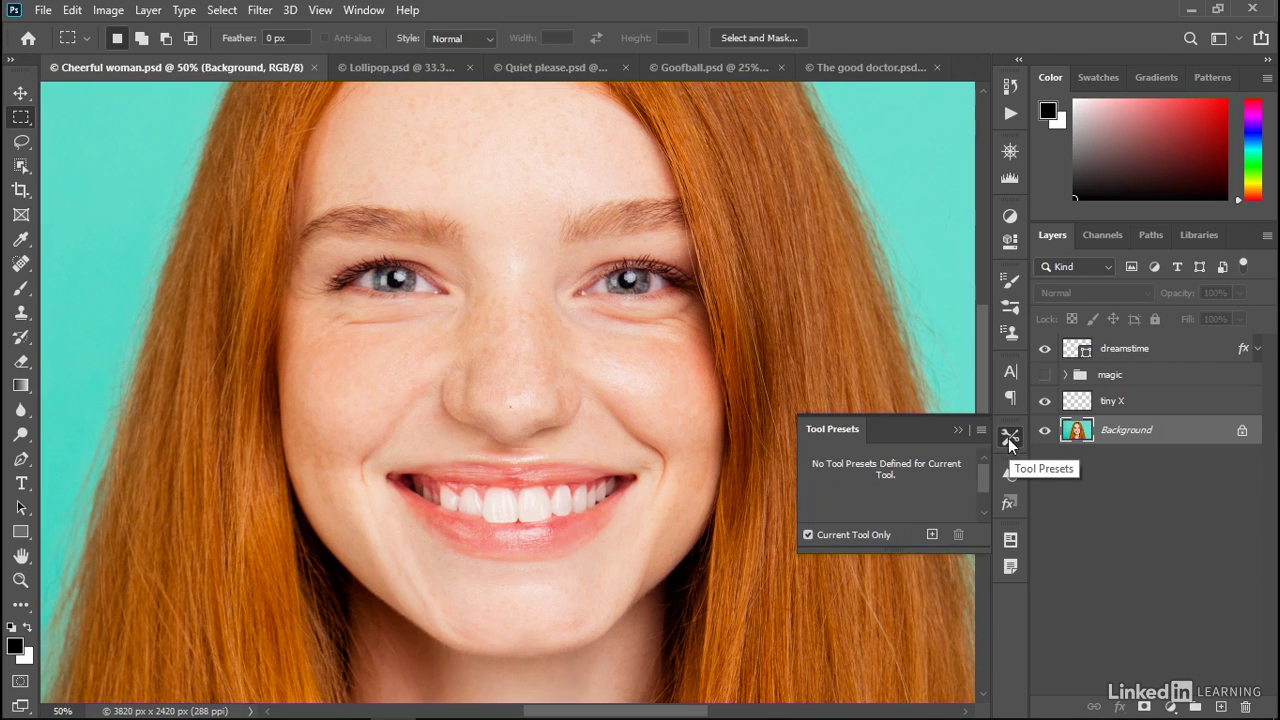
pyautogui.moveTo(1010, 440); pyautogui.dragTo(1010, 587)
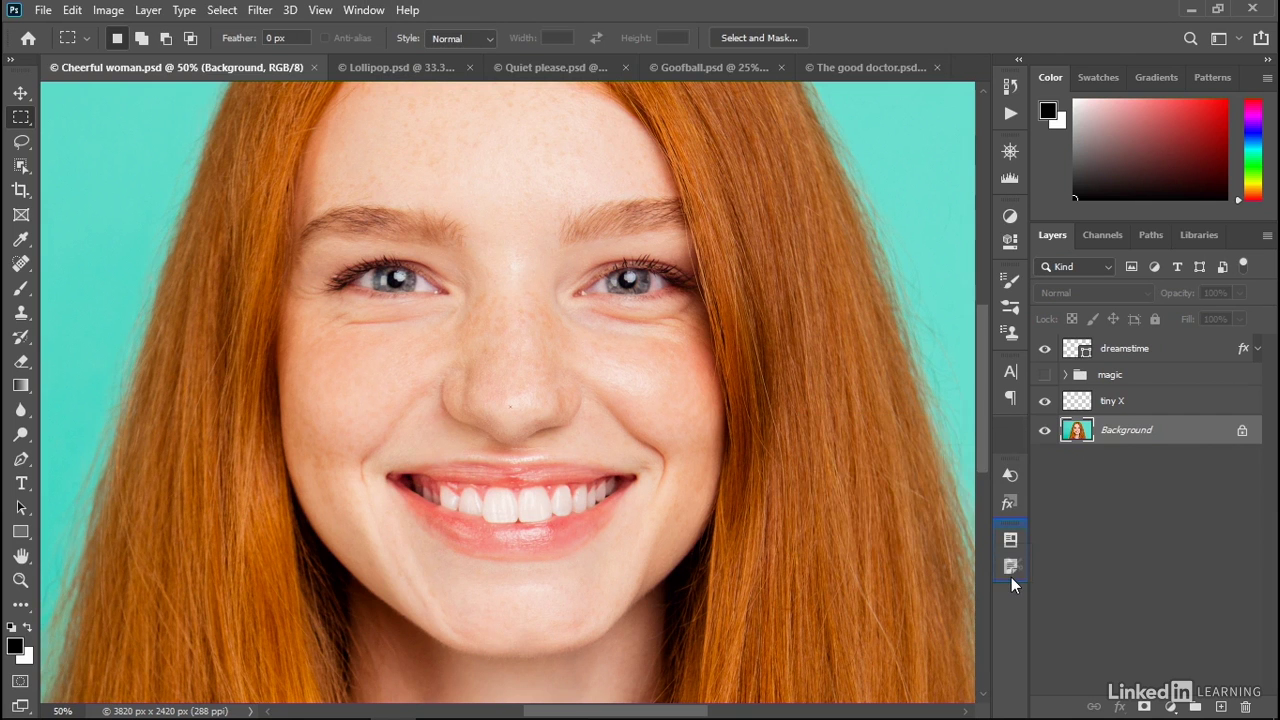
pyautogui.moveTo(1011, 577); pyautogui.dragTo(1011, 577)
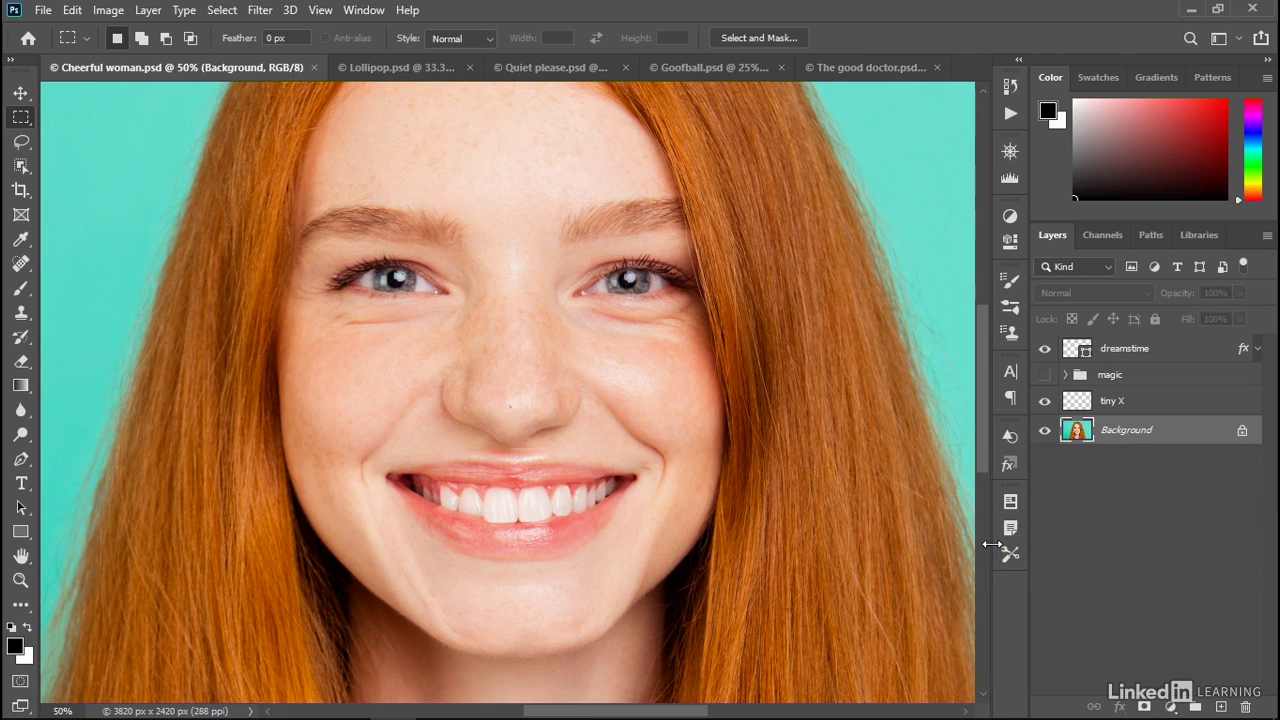
# Step: Add the Info panel to the Histogram group, and move Navigator into its own group at the end of the icon column
pyautogui.click(364, 10)
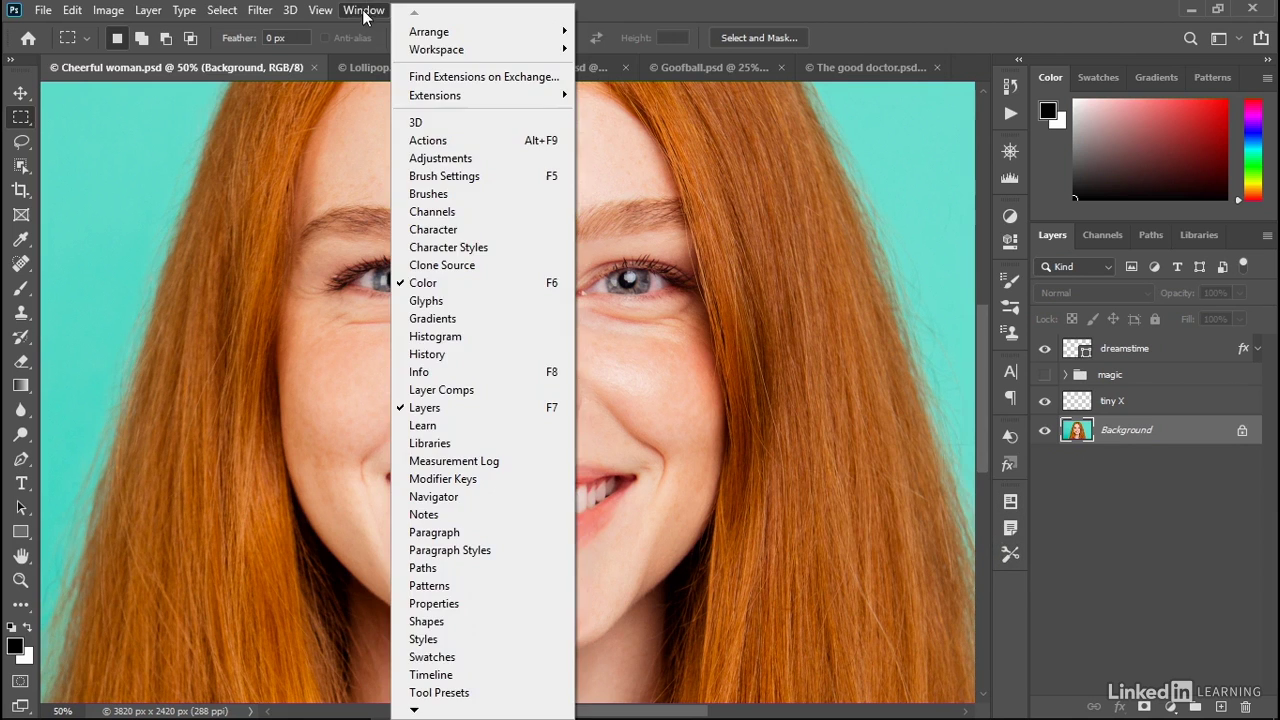
pyautogui.click(519, 371)
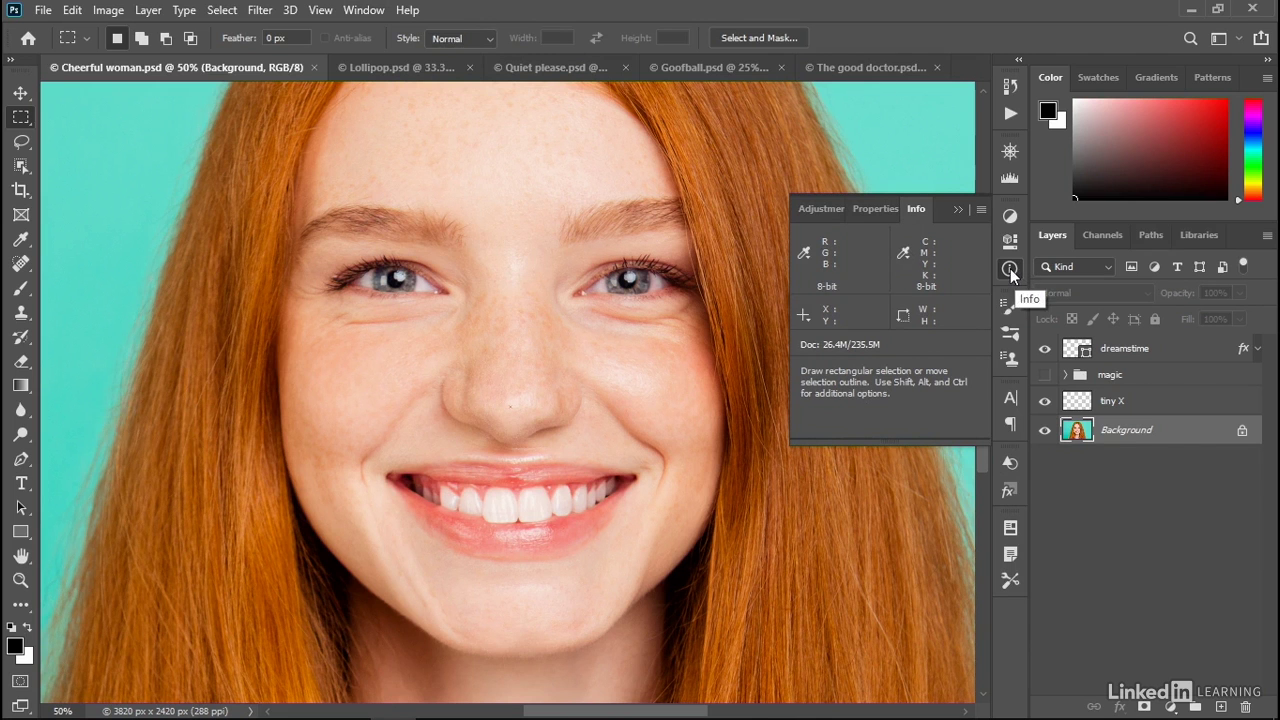
pyautogui.moveTo(1013, 268); pyautogui.dragTo(1014, 185)
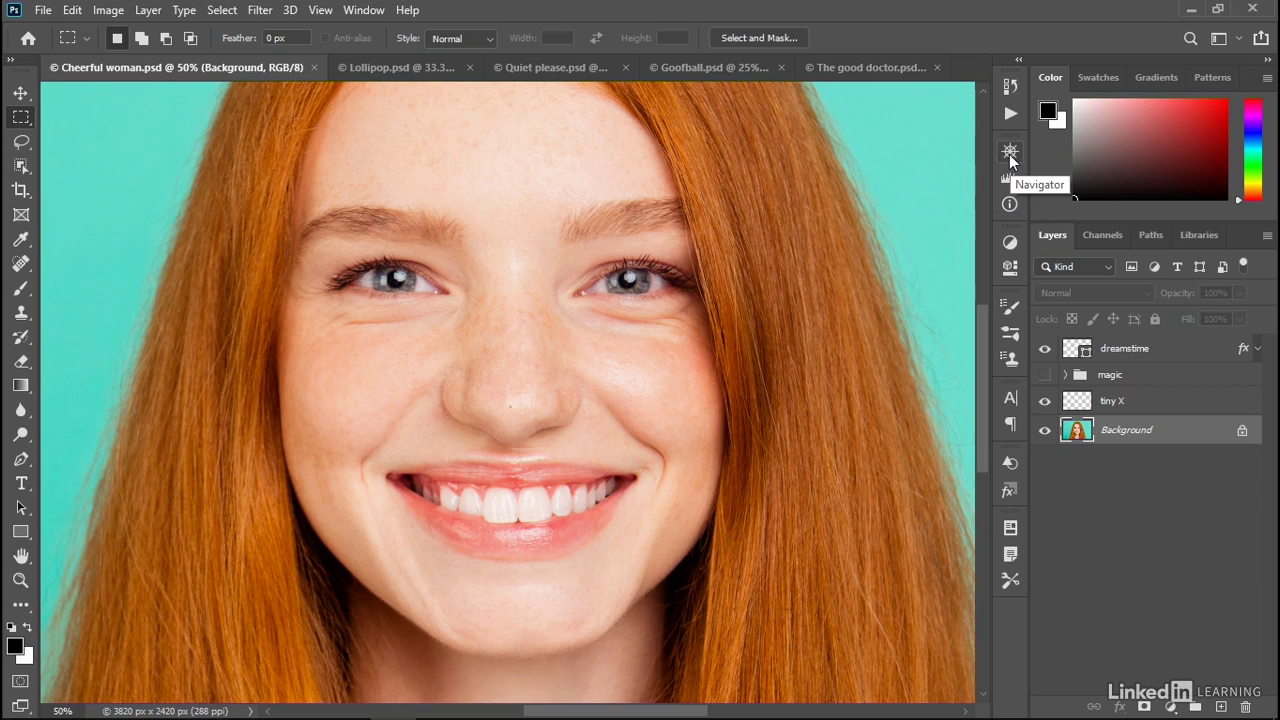
pyautogui.moveTo(1010, 152); pyautogui.dragTo(1017, 602)
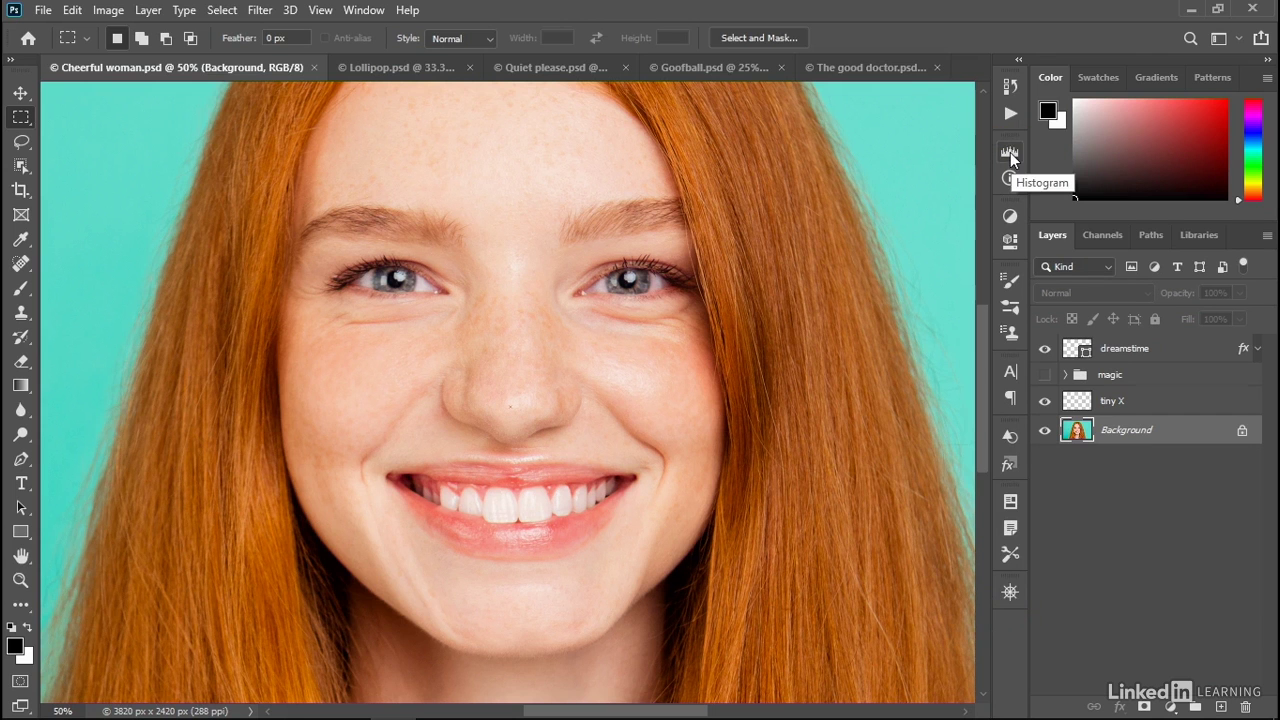
# Step: Move the Histogram and Info group into the main dock between Color and Layers, make Histogram its front panel, and collapse the group
pyautogui.moveTo(1010, 160); pyautogui.dragTo(516, 164)
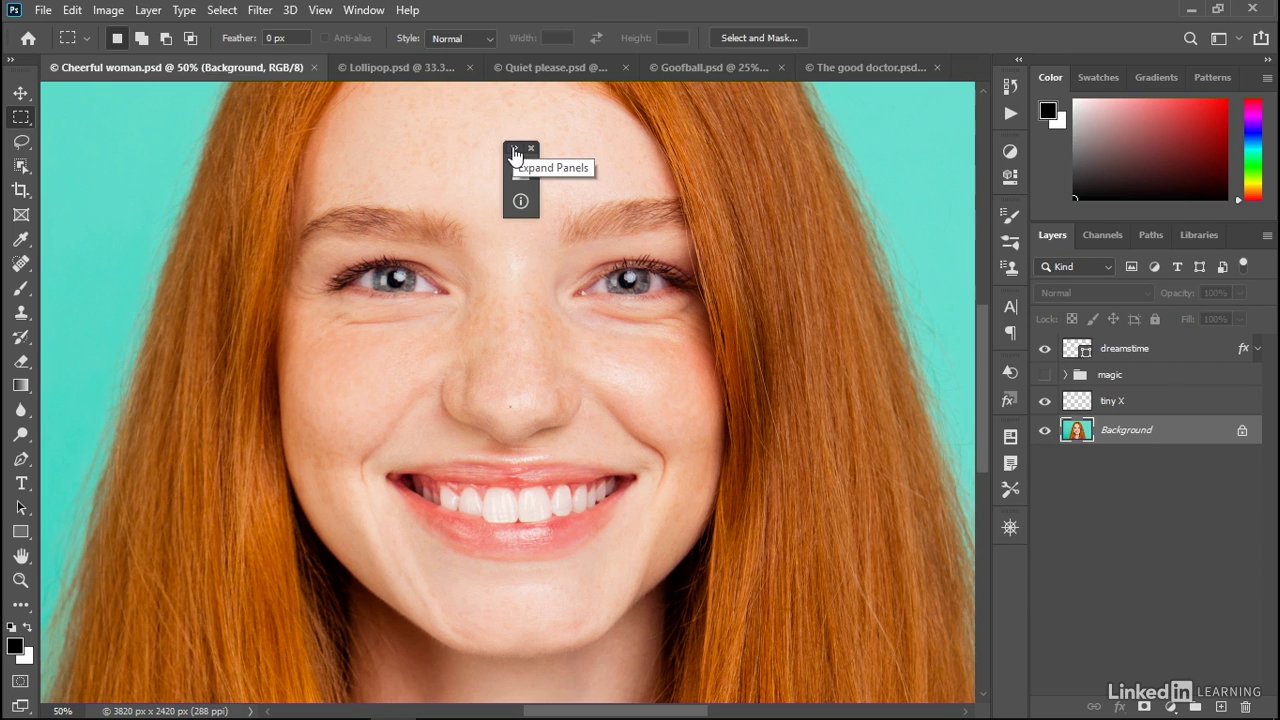
pyautogui.click(514, 151)
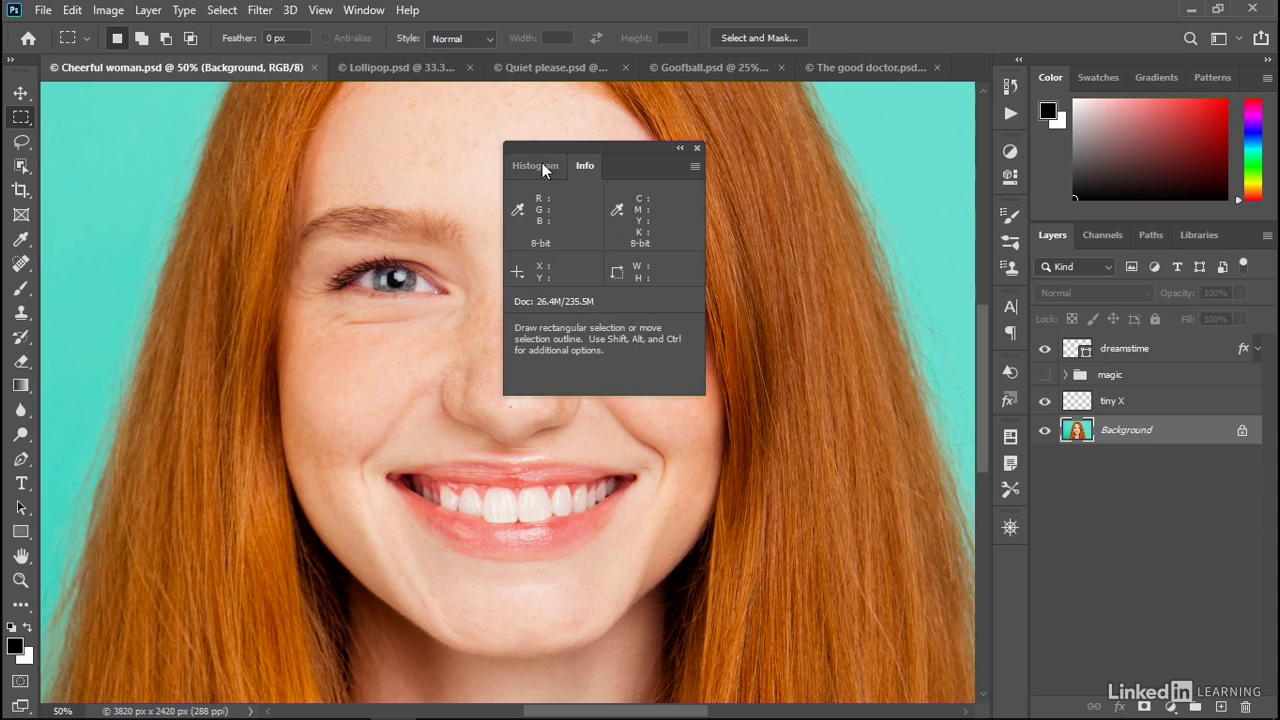
pyautogui.moveTo(564, 146); pyautogui.dragTo(1062, 224)
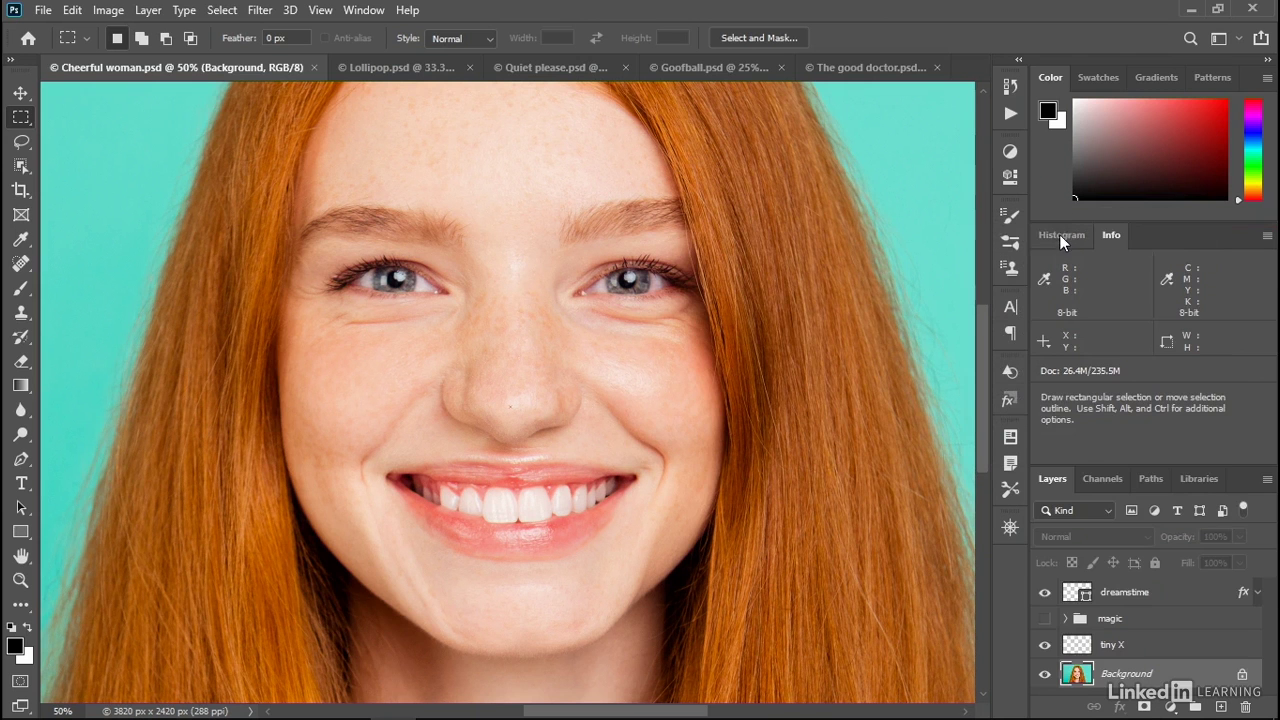
pyautogui.click(1056, 236)
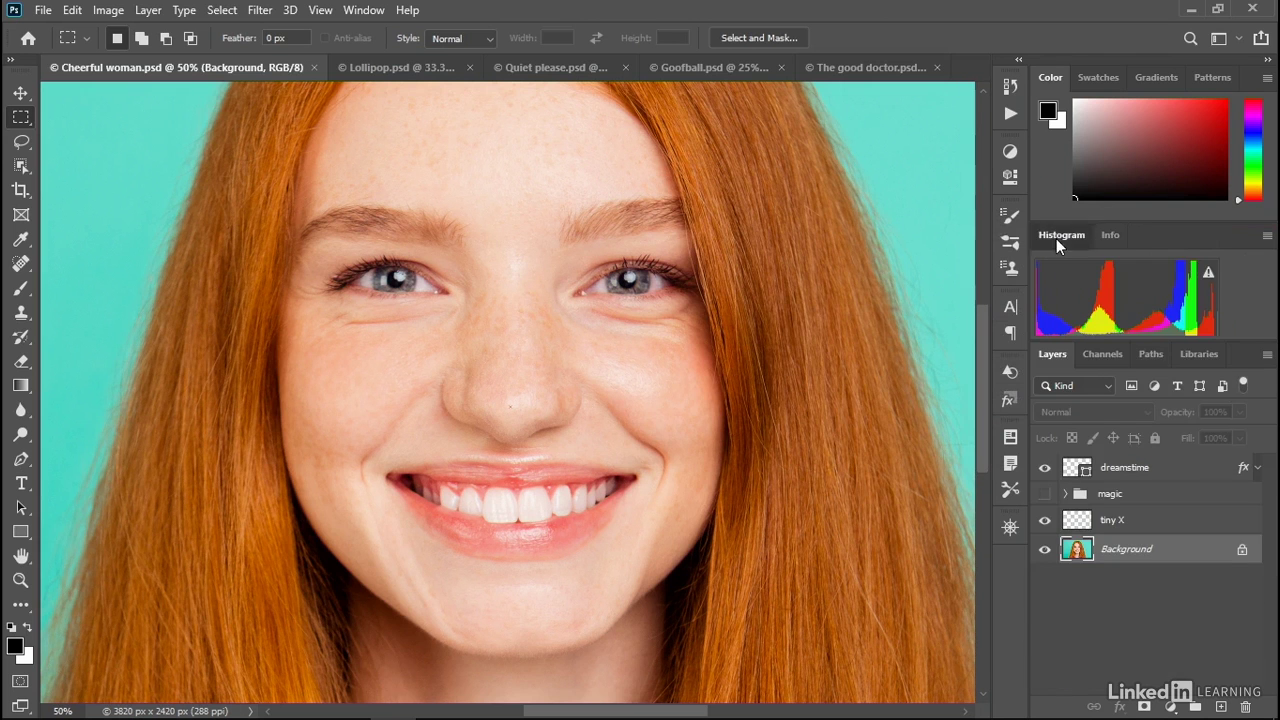
pyautogui.click(1056, 238)
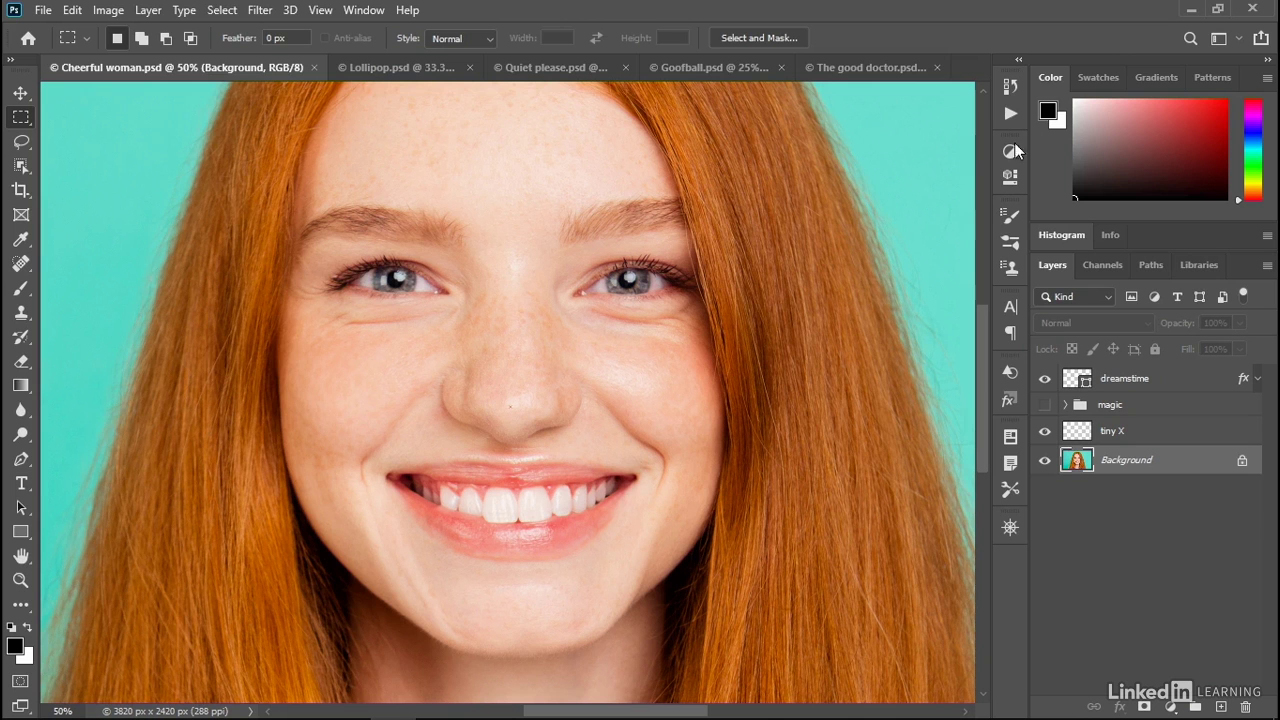
# Step: Save the current panel layout as a new workspace named One-on-One, without capturing keyboard shortcuts, menus or toolbar
pyautogui.click(1222, 39)
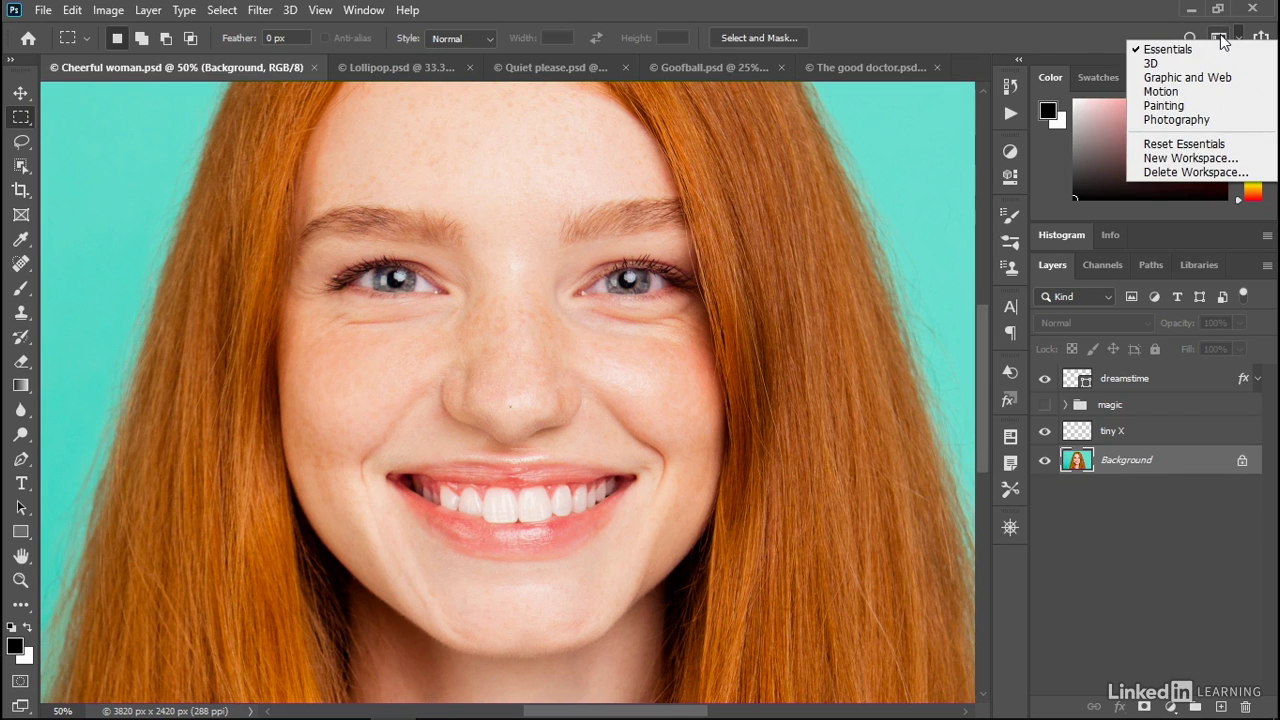
pyautogui.click(1248, 168)
pyautogui.write('One-on-One')
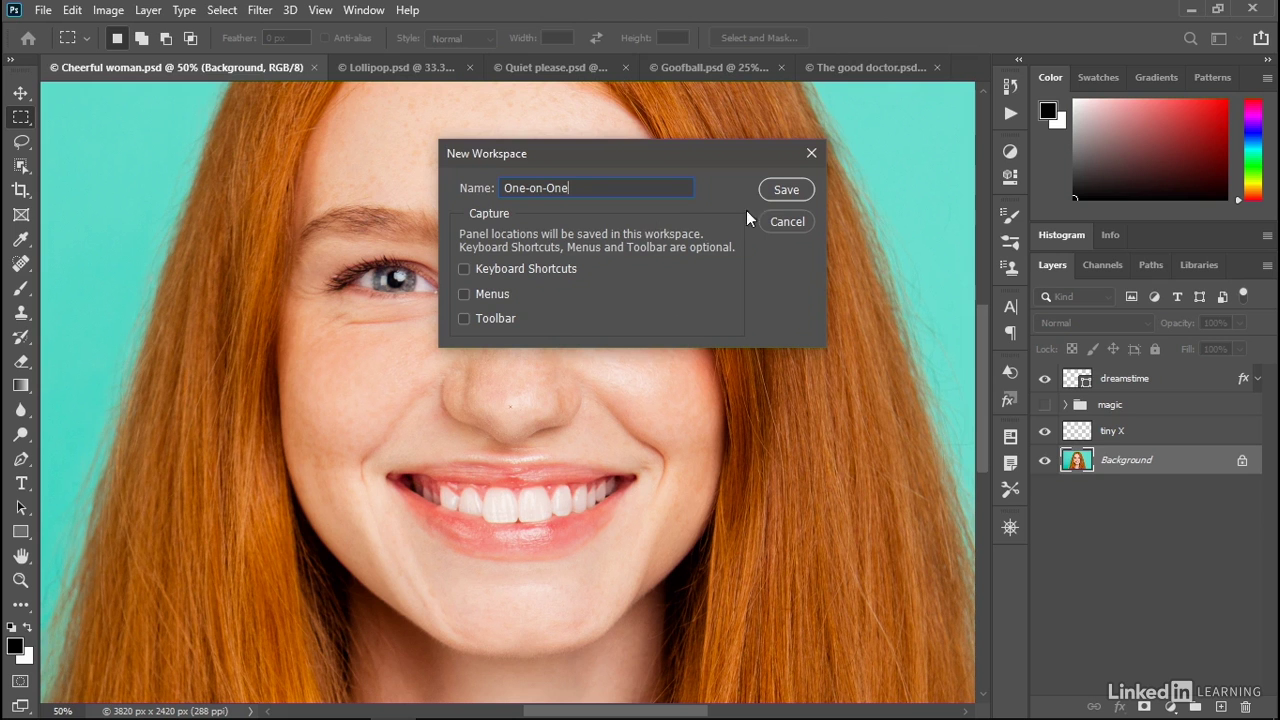
pyautogui.click(770, 194)
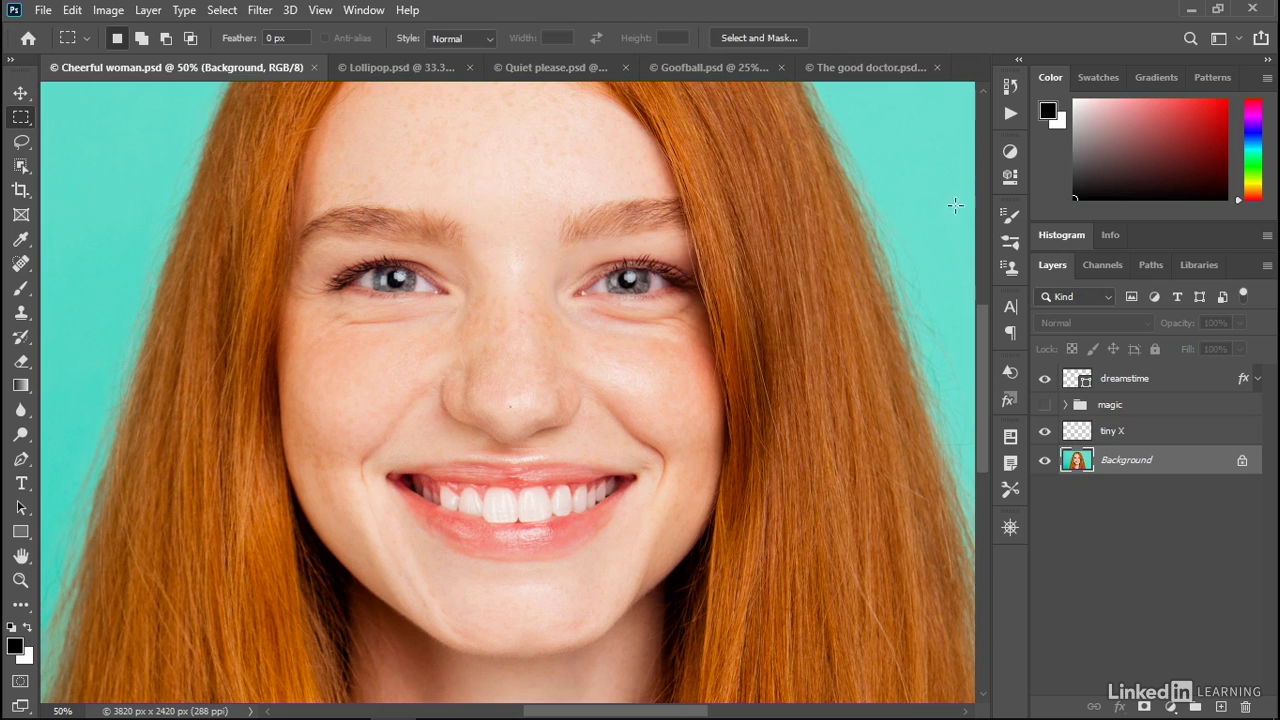